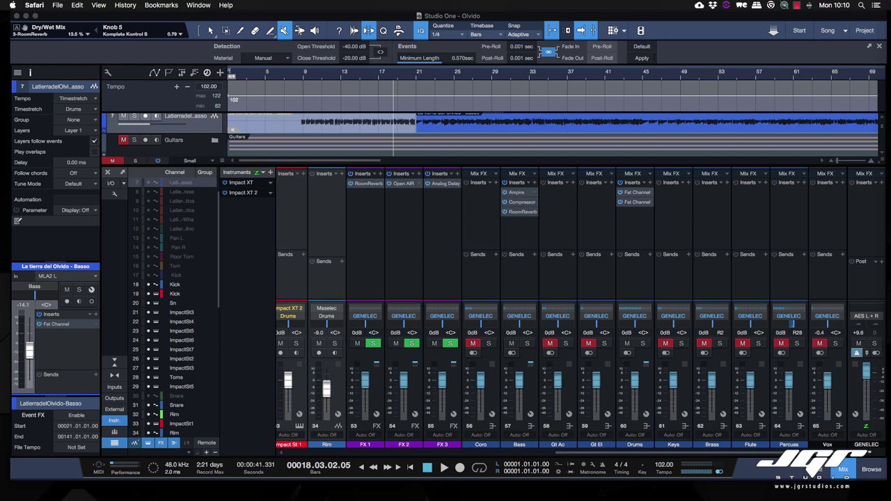
Step: Enlarge the arrangement area, and unmute and expand the Guitars folder to show its individual guitar tracks
{"action": "left_click", "coordinate": [631, 238]}
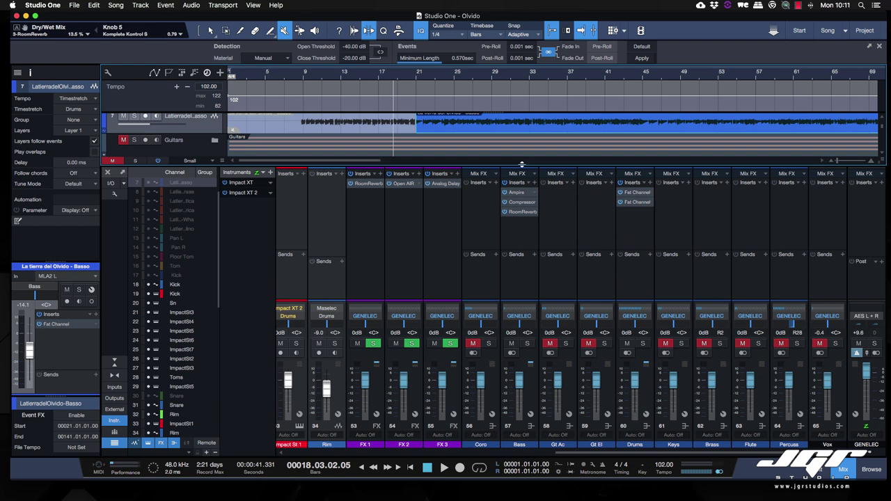
{"action": "left_click_drag", "start_coordinate": [521, 165], "coordinate": [511, 263]}
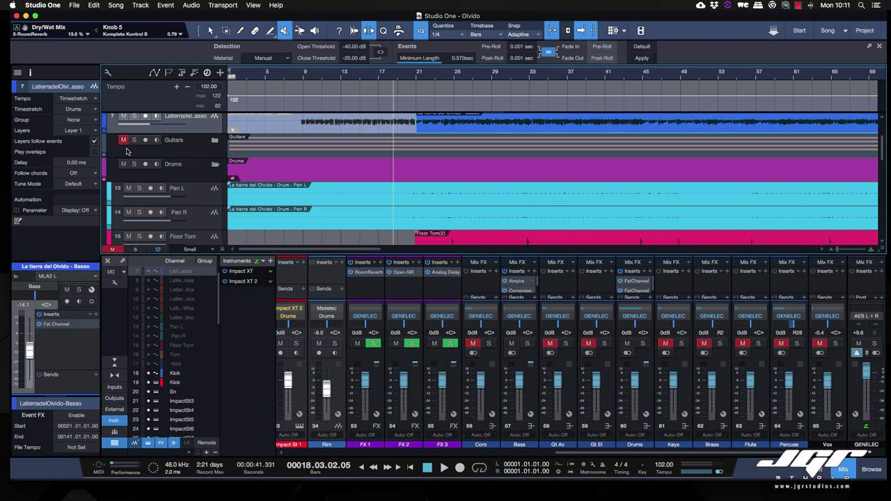
{"action": "left_click", "coordinate": [214, 140]}
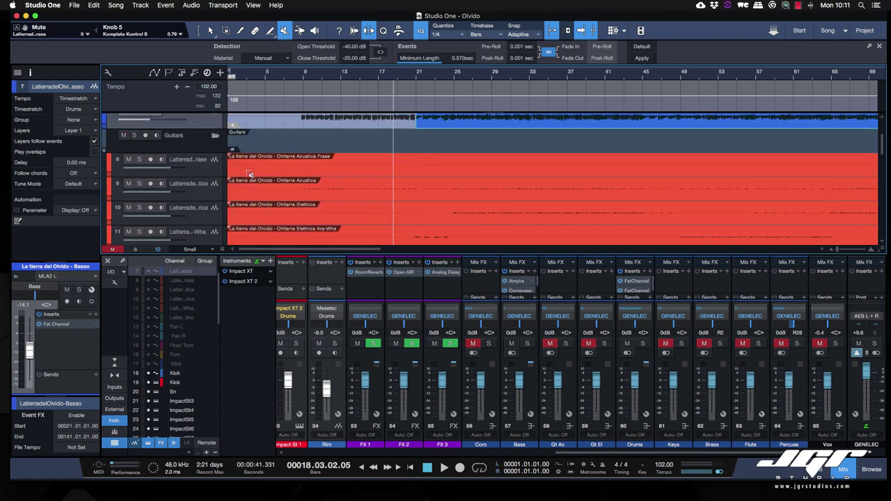
{"action": "scroll", "coordinate": [265, 201], "scroll_direction": "down", "scroll_amount": 1}
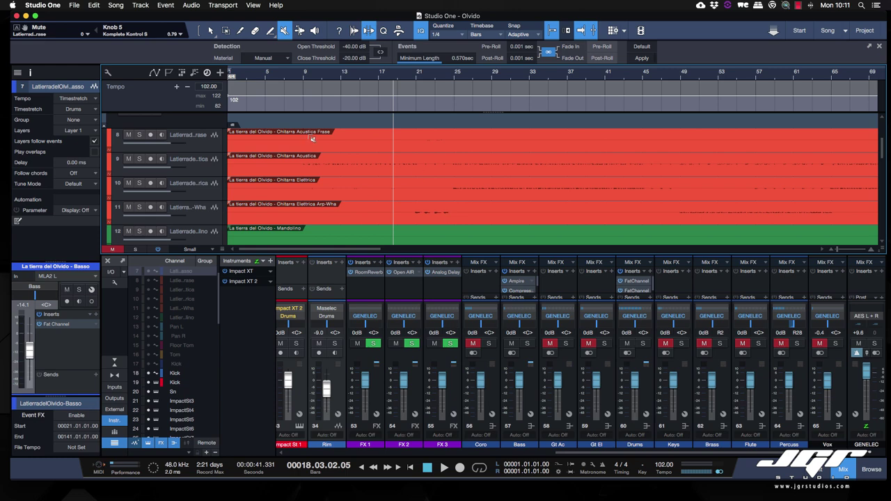
Step: Solo the Chitarra Acustica track and listen to a short passage of it
{"action": "left_click", "coordinate": [140, 160]}
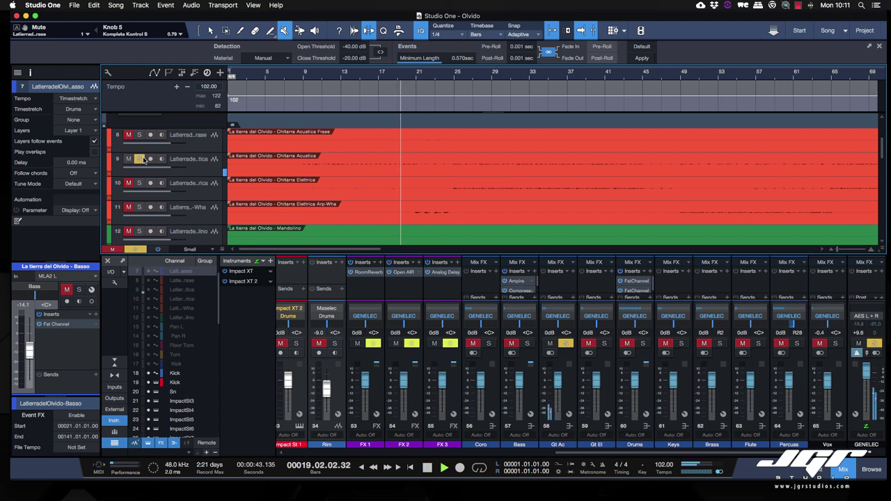
{"action": "left_click", "coordinate": [193, 170]}
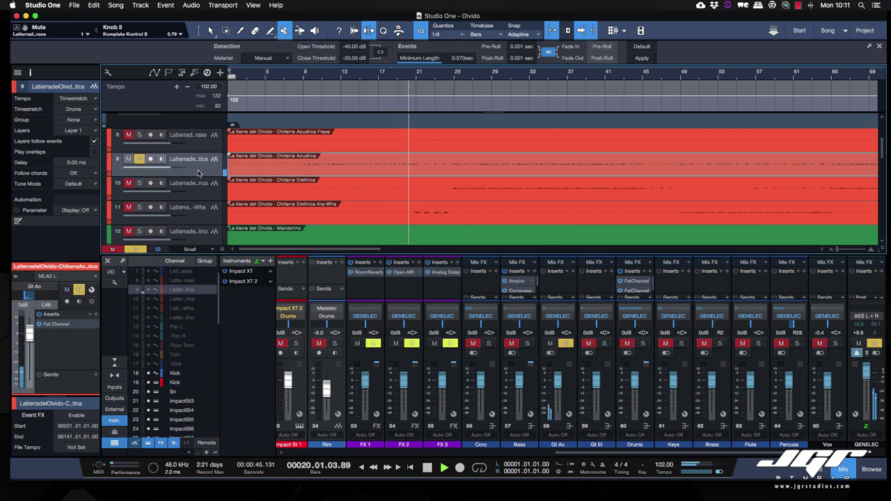
{"action": "key", "text": "space"}
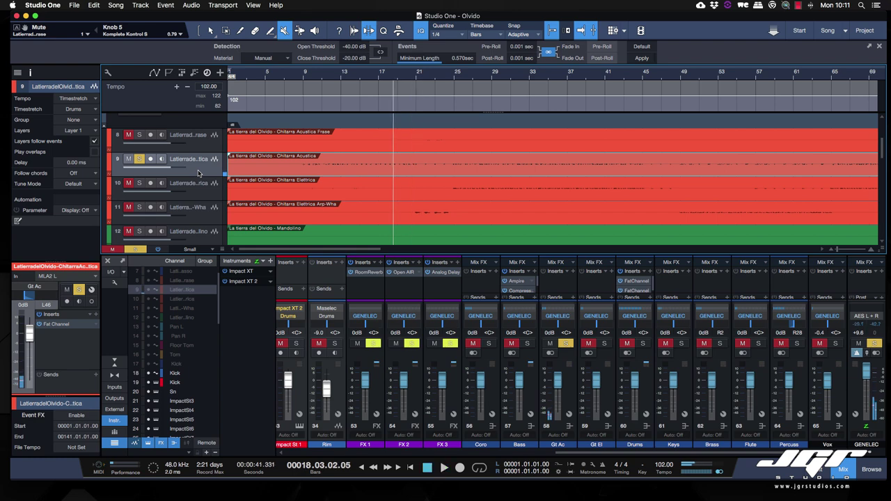
Step: Audition the Chitarra Elettrica track soloed in place of the acoustic guitar, and enlarge the waveform display of the tracks
{"action": "left_click", "coordinate": [138, 183]}
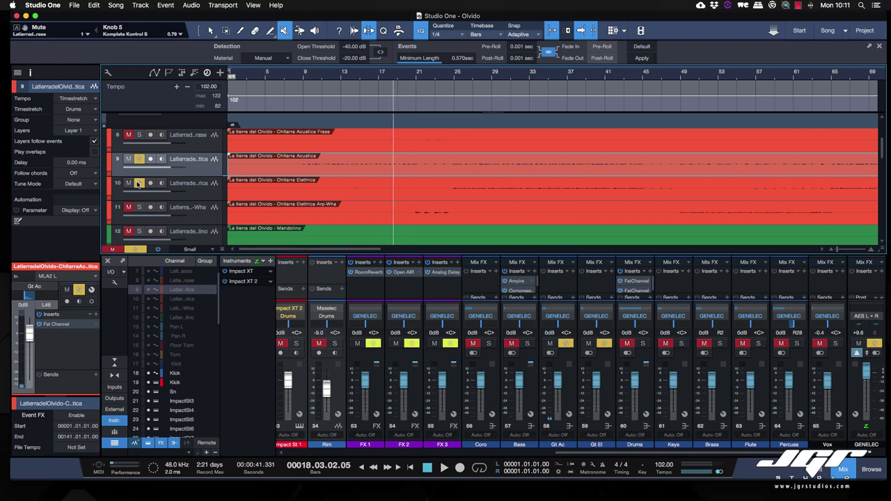
{"action": "key", "text": "space"}
{"action": "left_click", "coordinate": [139, 159]}
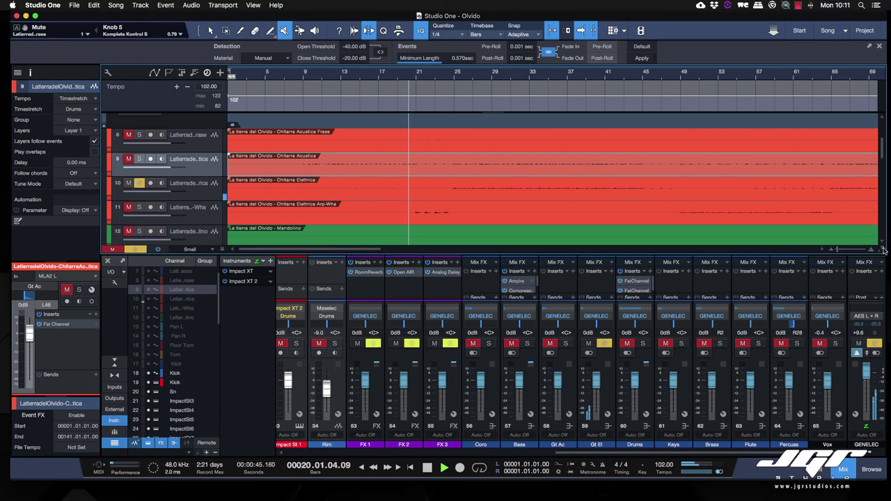
{"action": "left_click_drag", "start_coordinate": [883, 249], "coordinate": [883, 216]}
{"action": "key", "text": "space"}
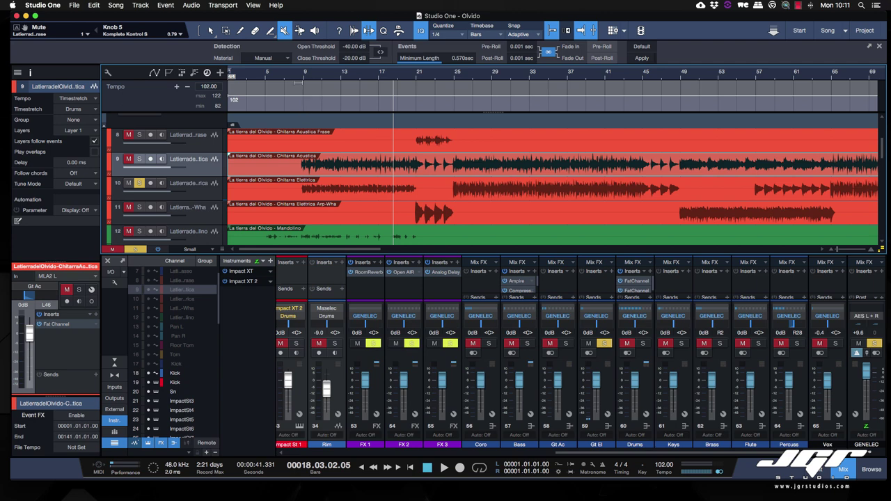
Step: Place the playback cursor at bar 9 and duplicate the Chitarra Acustica track together with its audio
{"action": "left_click", "coordinate": [304, 76]}
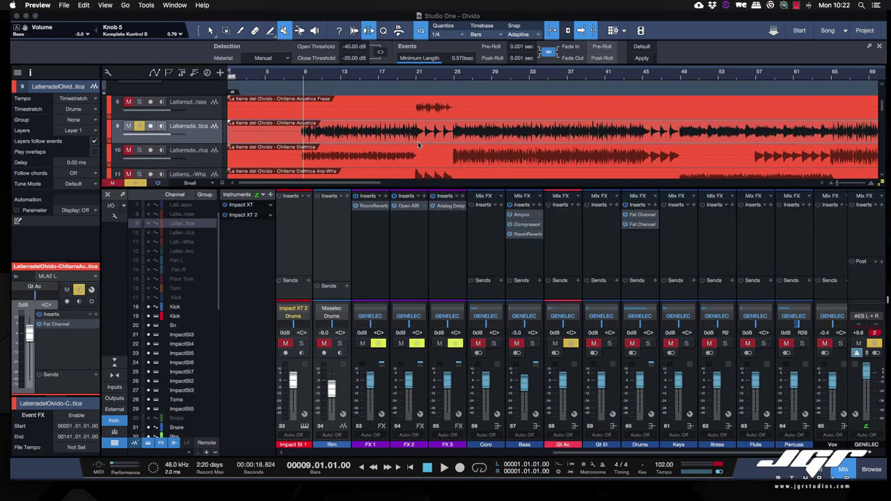
{"action": "left_click", "coordinate": [205, 142]}
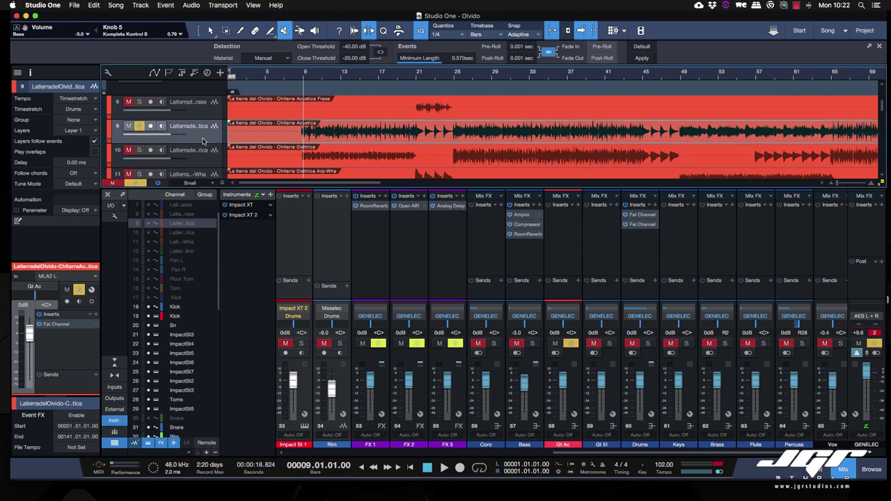
{"action": "right_click", "coordinate": [203, 141]}
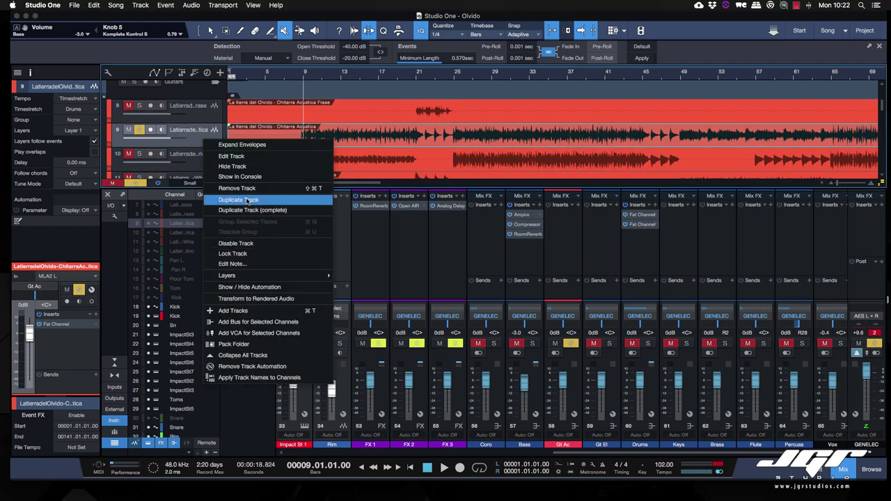
{"action": "left_click", "coordinate": [246, 200]}
{"action": "right_click", "coordinate": [199, 141]}
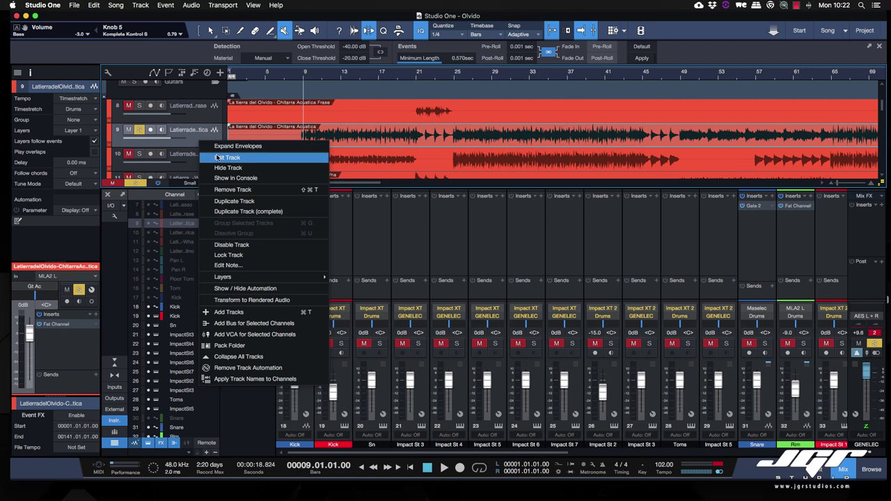
{"action": "left_click", "coordinate": [218, 158]}
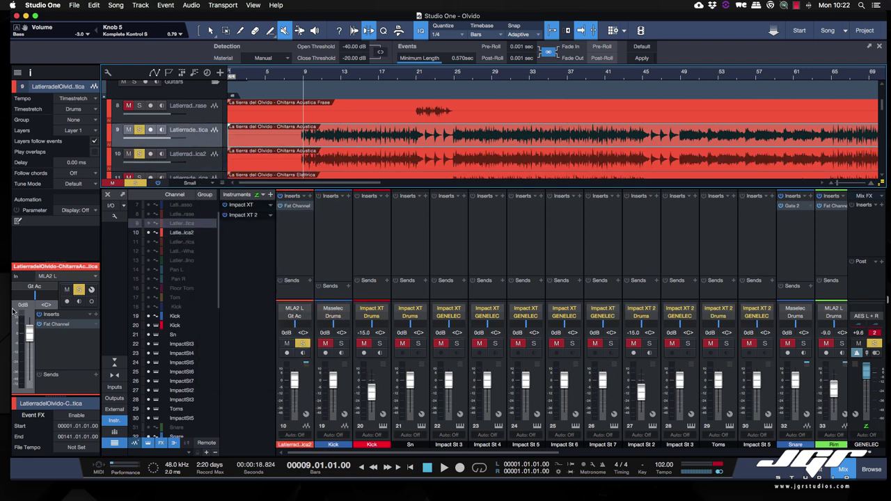
Step: Pan the original acoustic guitar track fully left and its duplicate fully right
{"action": "left_click_drag", "start_coordinate": [26, 296], "coordinate": [106, 260]}
{"action": "left_click", "coordinate": [212, 157]}
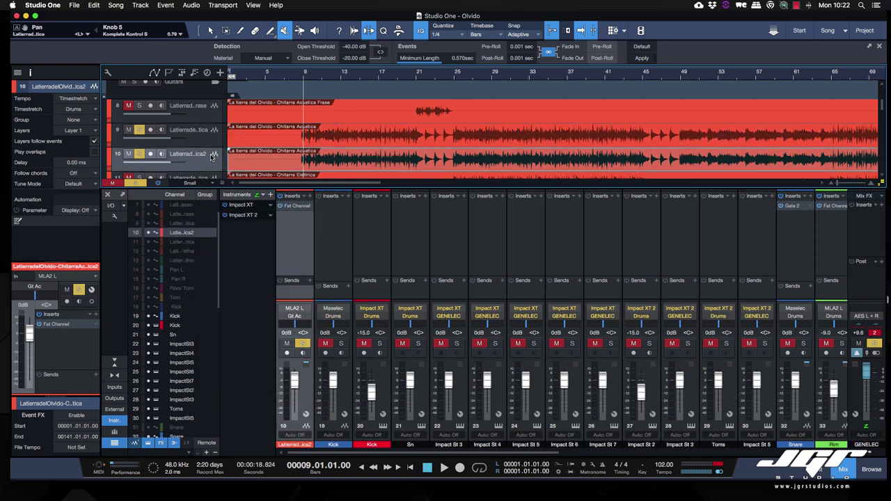
{"action": "left_click_drag", "start_coordinate": [56, 290], "coordinate": [88, 293]}
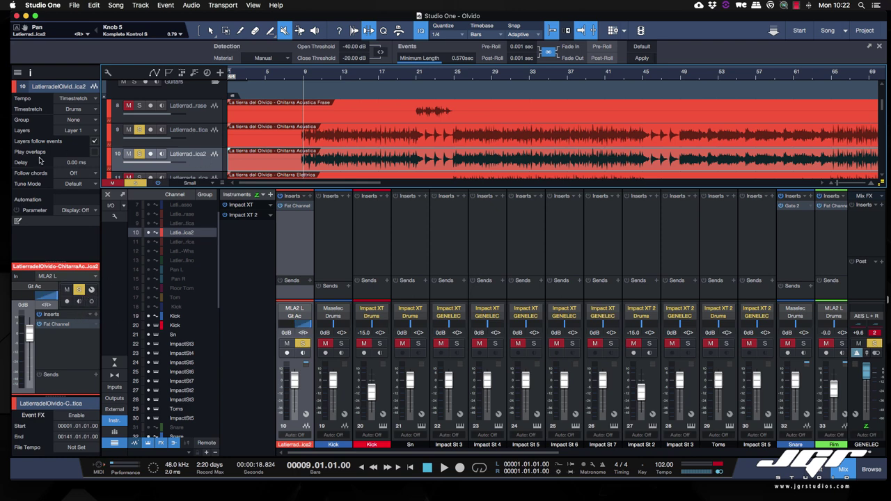
Step: Set the duplicated acoustic guitar track's delay to 16 ms and play the song
{"action": "double_click", "coordinate": [68, 165]}
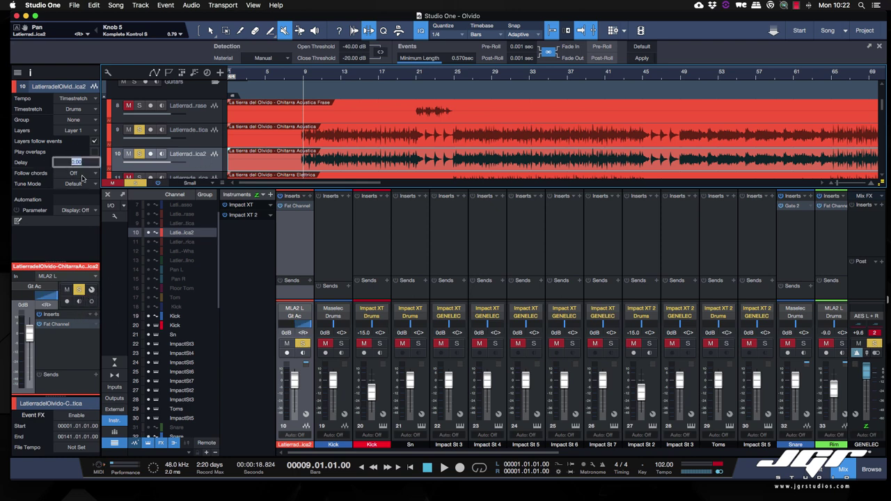
{"action": "type", "text": "16"}
{"action": "key", "text": "Return"}
{"action": "key", "text": "space"}
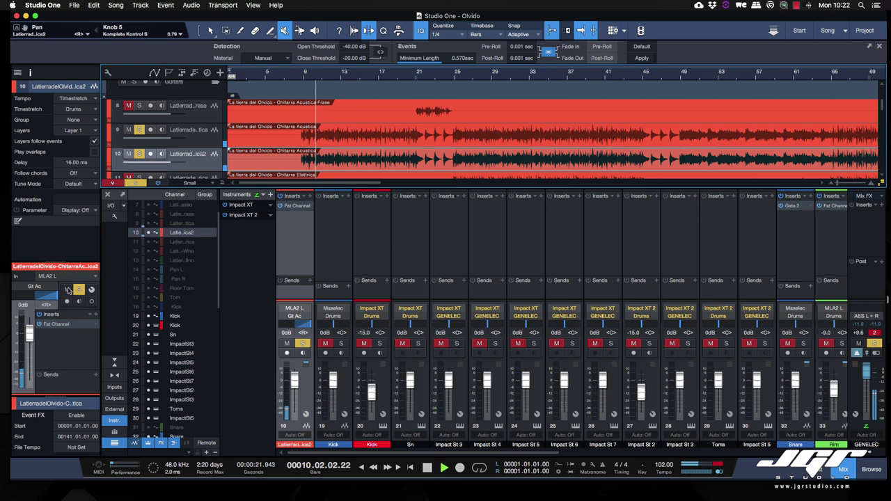
Step: Narrow the panning to R49 on the duplicate and L61 on the original acoustic guitar, comparing playback with and without the duplicate
{"action": "left_click_drag", "start_coordinate": [58, 297], "coordinate": [22, 298]}
{"action": "left_click", "coordinate": [210, 138]}
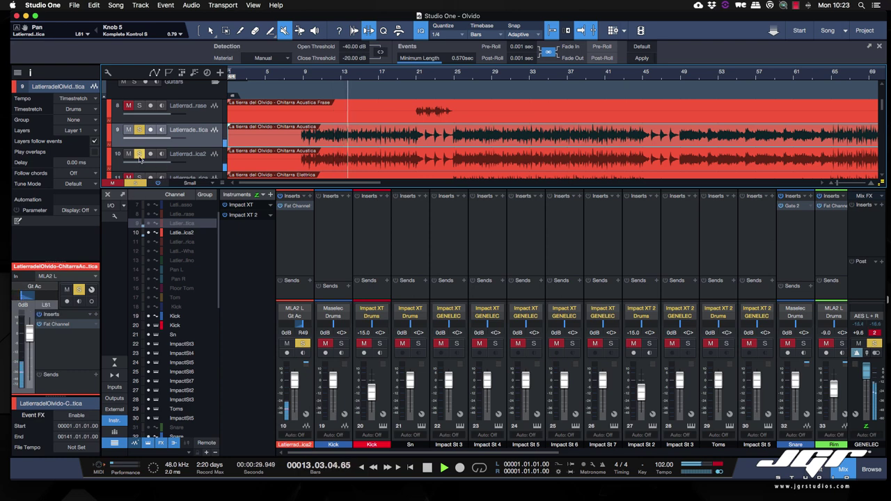
{"action": "left_click", "coordinate": [139, 155]}
{"action": "left_click", "coordinate": [139, 154]}
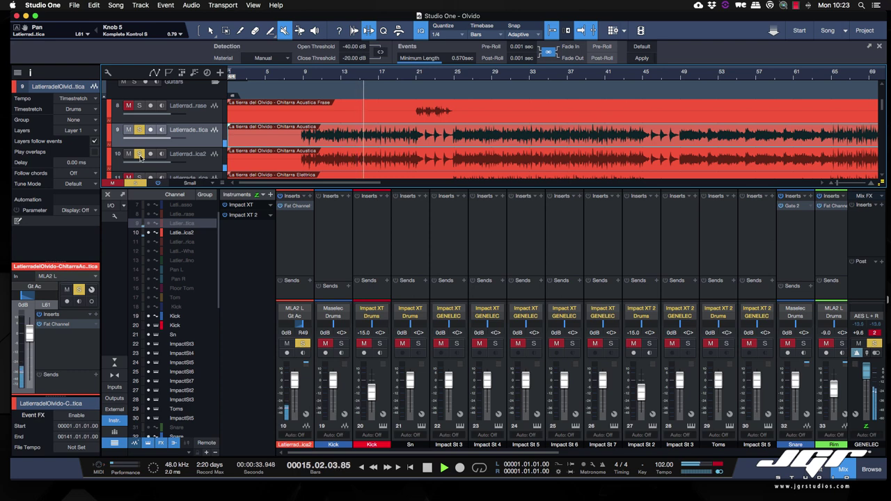
{"action": "key", "text": "space"}
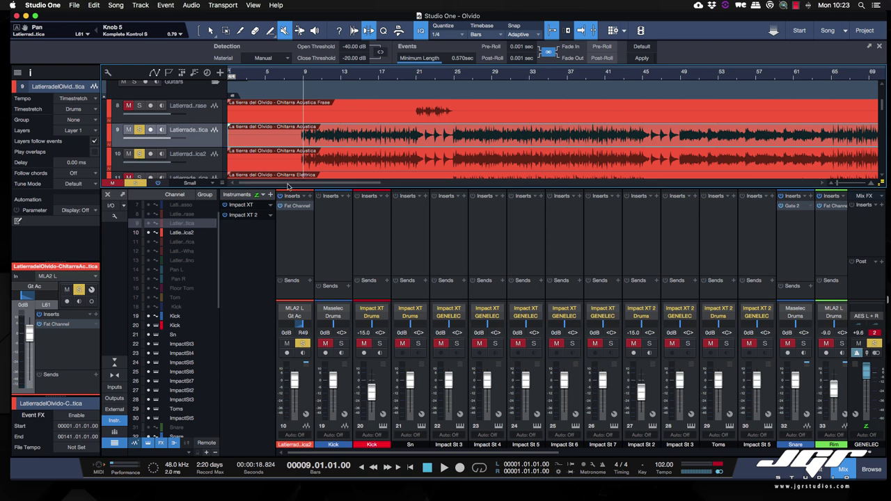
Step: Audition the doubled acoustic guitars in mono on the main output, and return the output to stereo
{"action": "left_click", "coordinate": [875, 353]}
{"action": "key", "text": "space"}
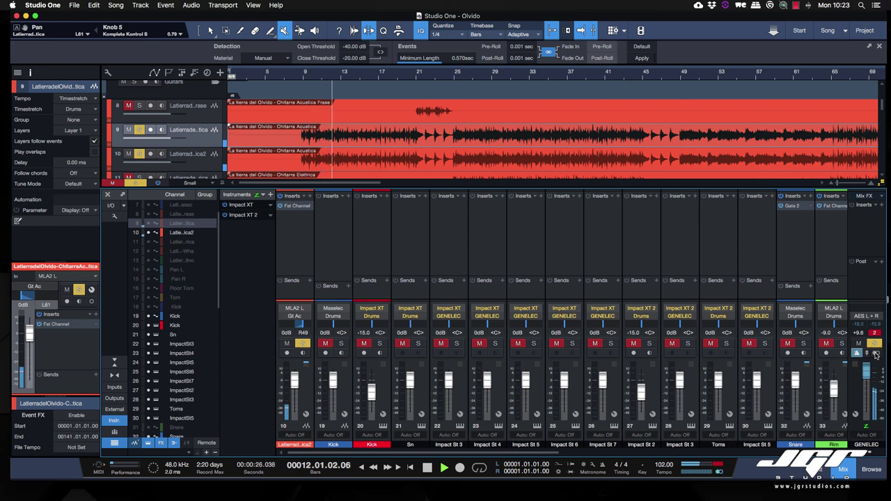
{"action": "left_click", "coordinate": [876, 354]}
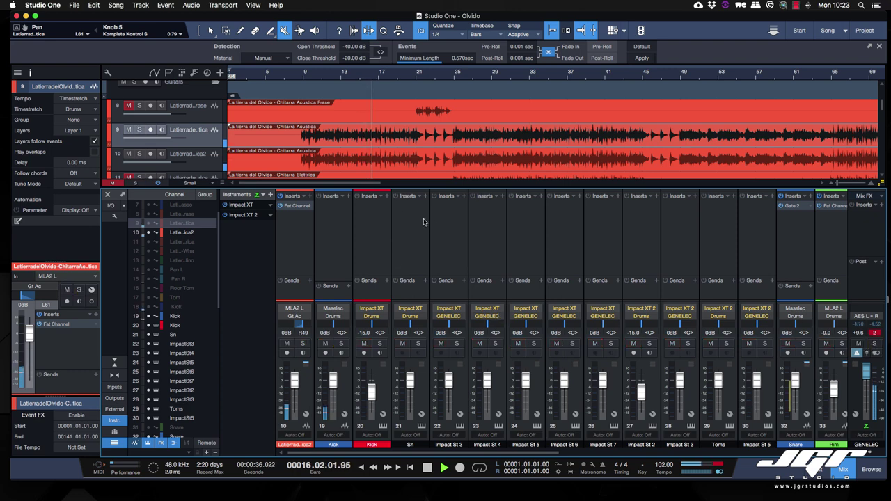
Step: Lower the Gt Ac bus level to -5.8 dB in the mixer
{"action": "scroll", "coordinate": [457, 249], "scroll_direction": "right", "scroll_amount": 10}
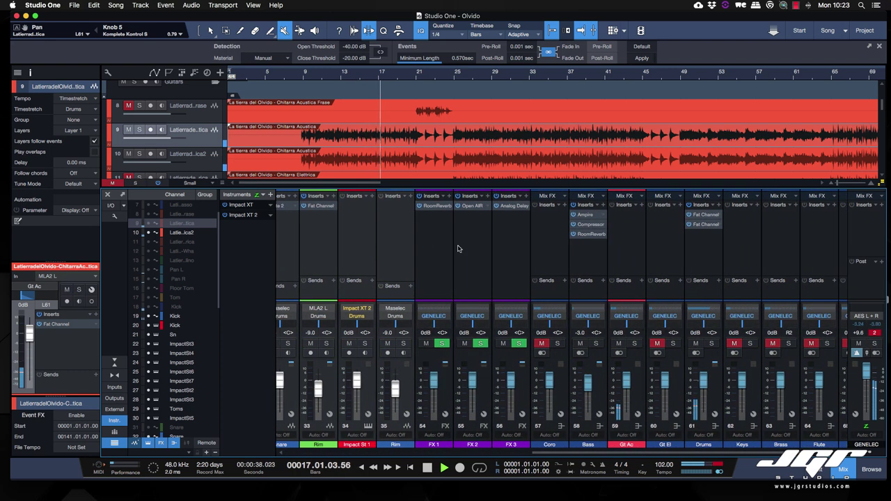
{"action": "mouse_move", "coordinate": [627, 381]}
{"action": "left_mouse_down"}
{"action": "mouse_move", "coordinate": [625, 394]}
{"action": "mouse_move", "coordinate": [626, 383]}
{"action": "left_mouse_up"}
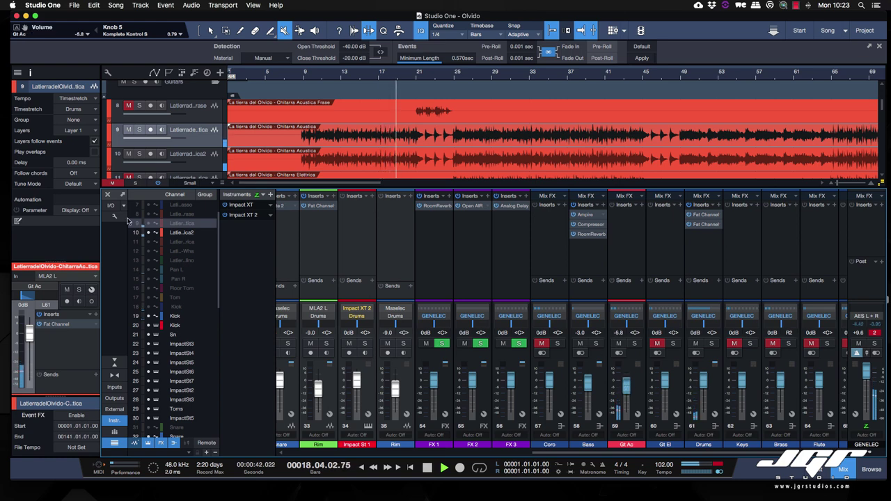
Step: Examine the Fat Channel insert on the original acoustic guitar track and close its window
{"action": "left_click", "coordinate": [55, 325]}
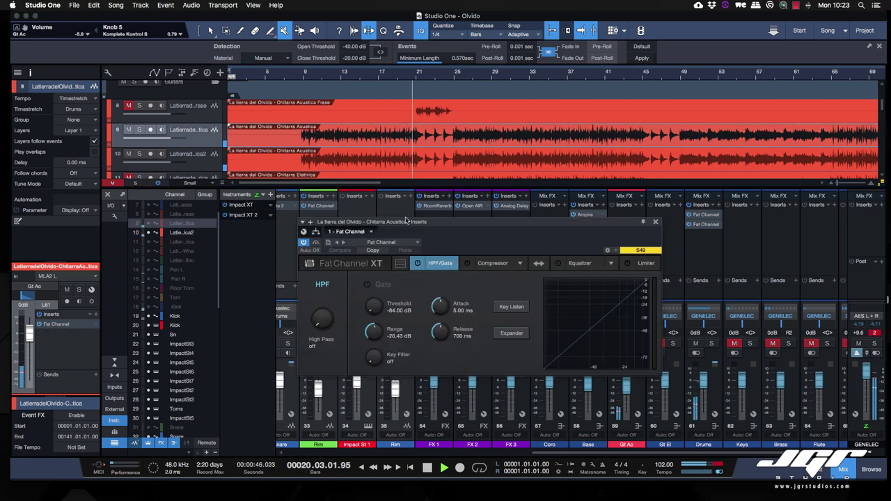
{"action": "left_click_drag", "start_coordinate": [407, 222], "coordinate": [389, 91]}
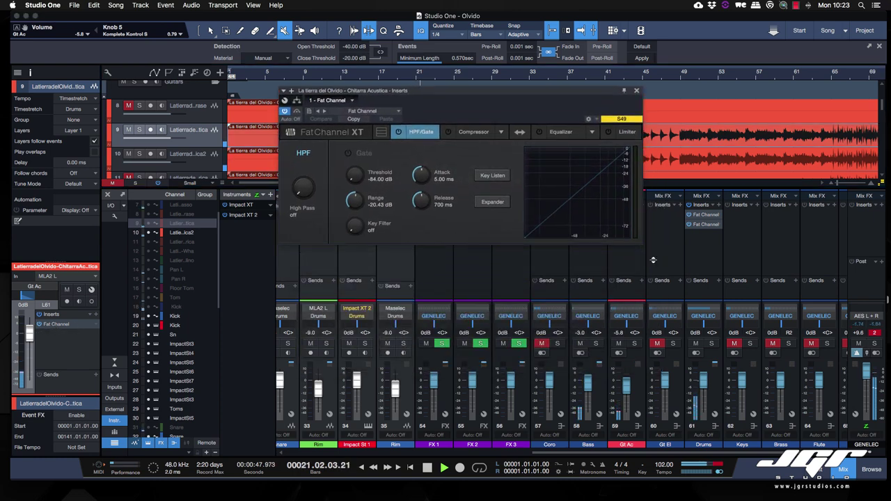
{"action": "mouse_move", "coordinate": [642, 247]}
{"action": "left_mouse_down"}
{"action": "mouse_move", "coordinate": [658, 248]}
{"action": "mouse_move", "coordinate": [640, 246]}
{"action": "left_mouse_up"}
{"action": "left_click", "coordinate": [636, 92]}
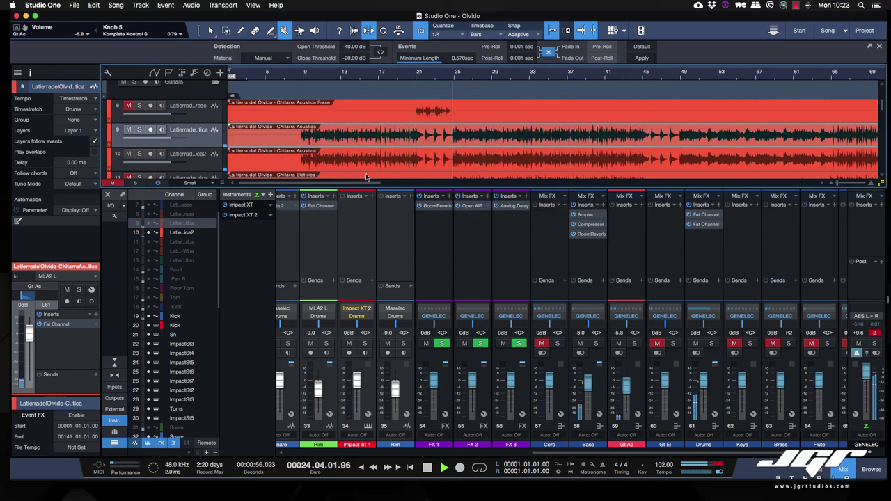
{"action": "left_click", "coordinate": [40, 324]}
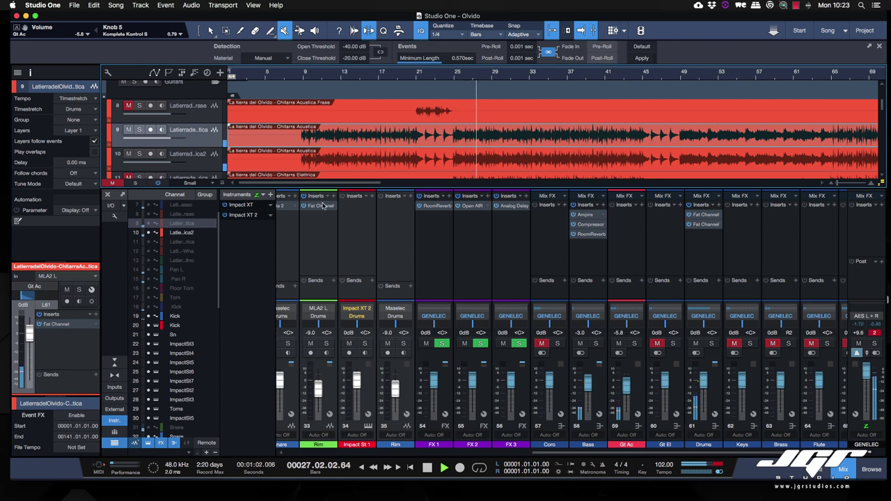
Step: Copy the acoustic guitar's Fat Channel insert to the Gt Ac bus and show all of its processing sections together
{"action": "left_click_drag", "start_coordinate": [70, 326], "coordinate": [631, 227]}
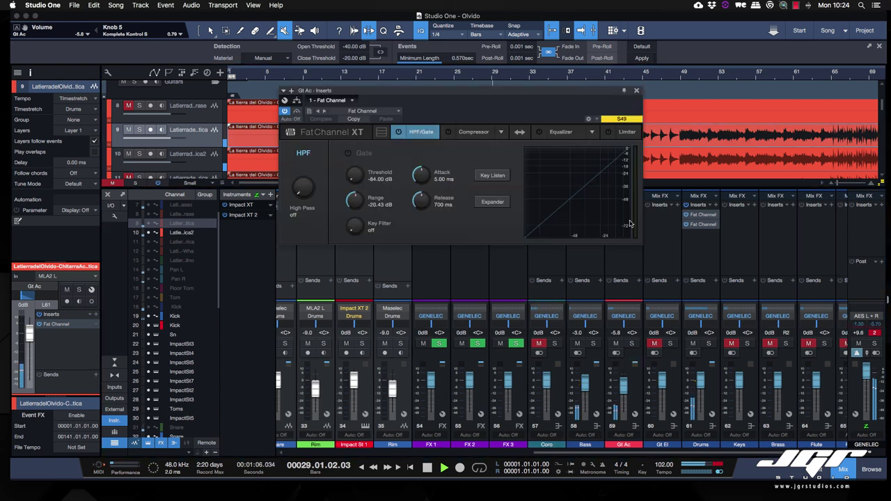
{"action": "left_click", "coordinate": [382, 132]}
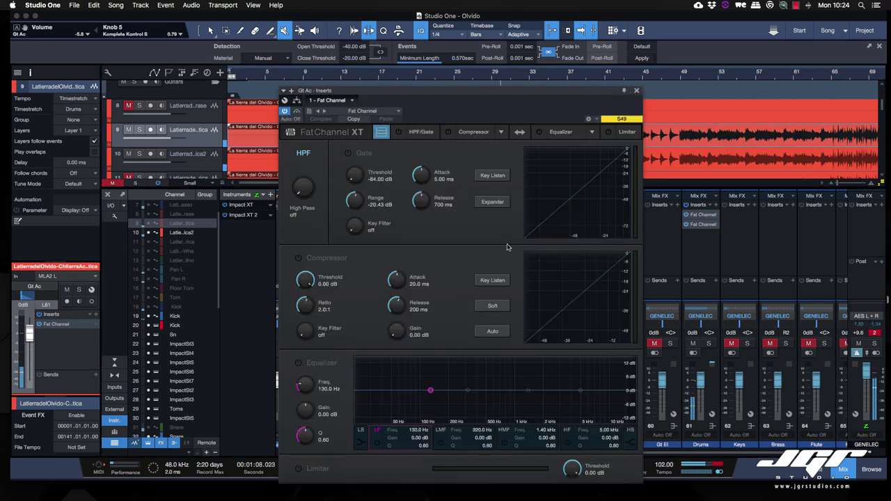
{"action": "left_click_drag", "start_coordinate": [483, 90], "coordinate": [479, 43]}
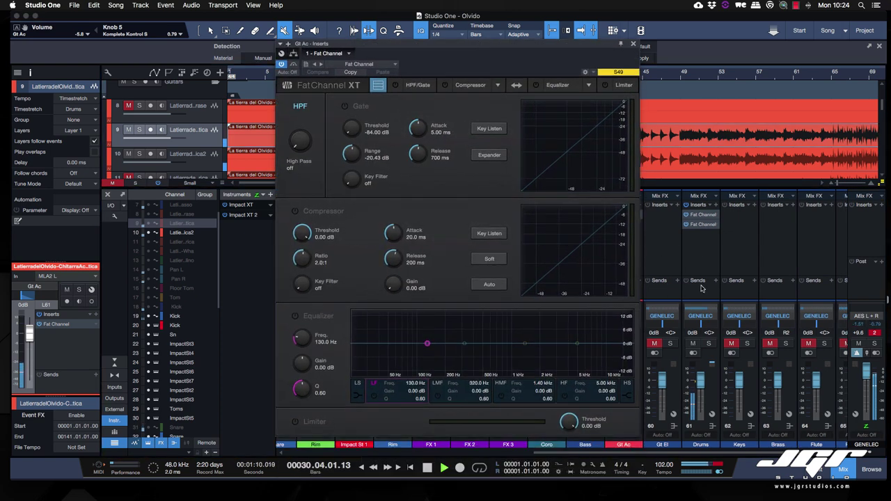
Step: Enable the equalizer on the Gt Ac bus and cut a low shelf at 107.5 Hz by -10.69 dB
{"action": "left_click", "coordinate": [295, 316]}
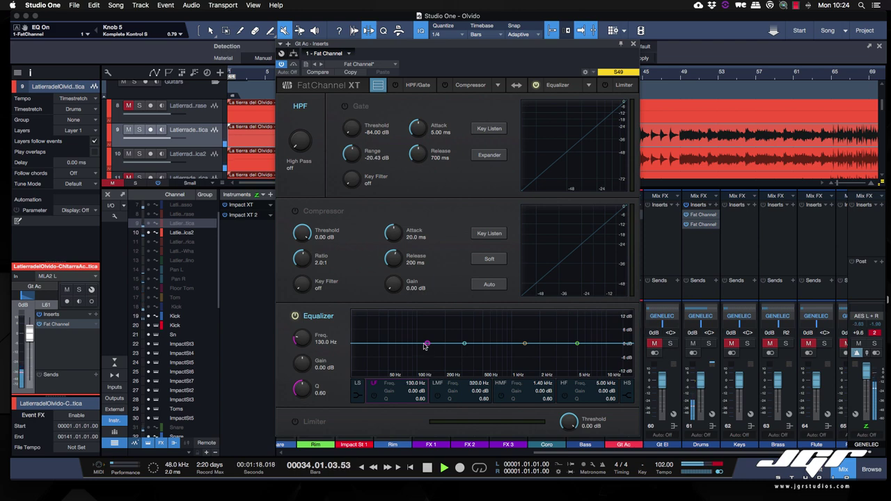
{"action": "left_click", "coordinate": [357, 395]}
{"action": "left_click_drag", "start_coordinate": [425, 347], "coordinate": [418, 370]}
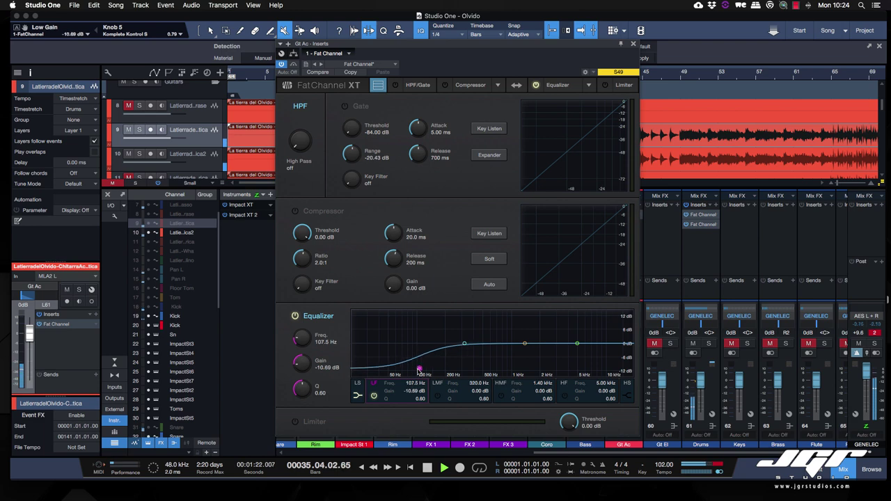
Step: Cut the Gt Ac equalizer's high-mid band at 1.03 kHz by -2.25 dB and boost the high shelf at 4.21 kHz by 2.84 dB
{"action": "left_click", "coordinate": [525, 345]}
{"action": "mouse_move", "coordinate": [525, 344]}
{"action": "left_mouse_down"}
{"action": "mouse_move", "coordinate": [514, 323]}
{"action": "mouse_move", "coordinate": [513, 351]}
{"action": "left_mouse_up"}
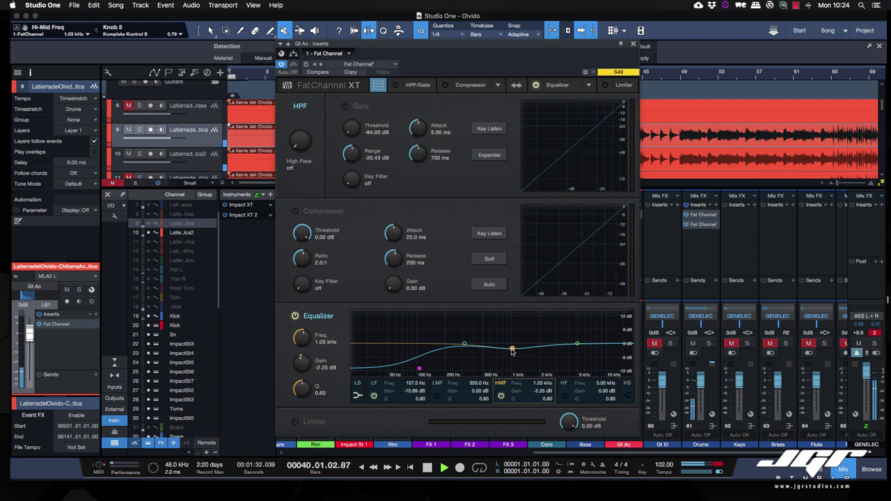
{"action": "left_click", "coordinate": [577, 345]}
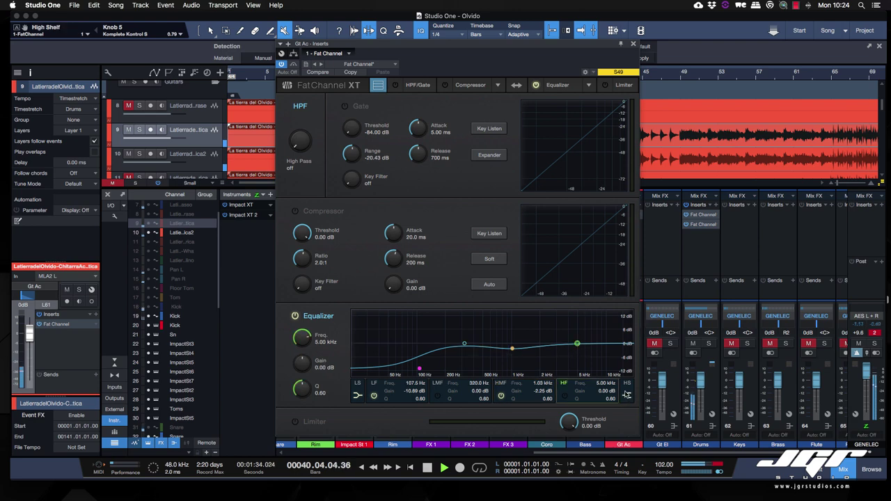
{"action": "mouse_move", "coordinate": [577, 345]}
{"action": "left_mouse_down"}
{"action": "mouse_move", "coordinate": [569, 330]}
{"action": "mouse_move", "coordinate": [571, 340]}
{"action": "left_mouse_up"}
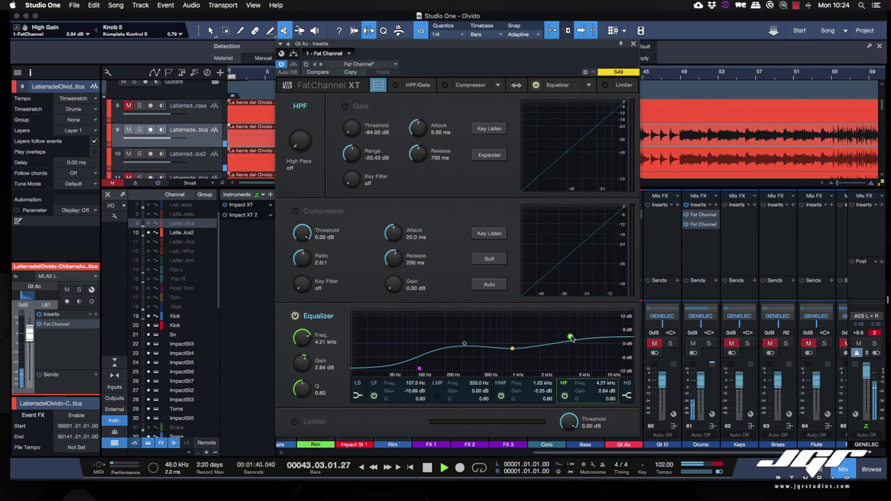
Step: Enable the Gt Ac bus compressor and place the equalizer ahead of it in the processing order, with the song playing
{"action": "left_click", "coordinate": [295, 211]}
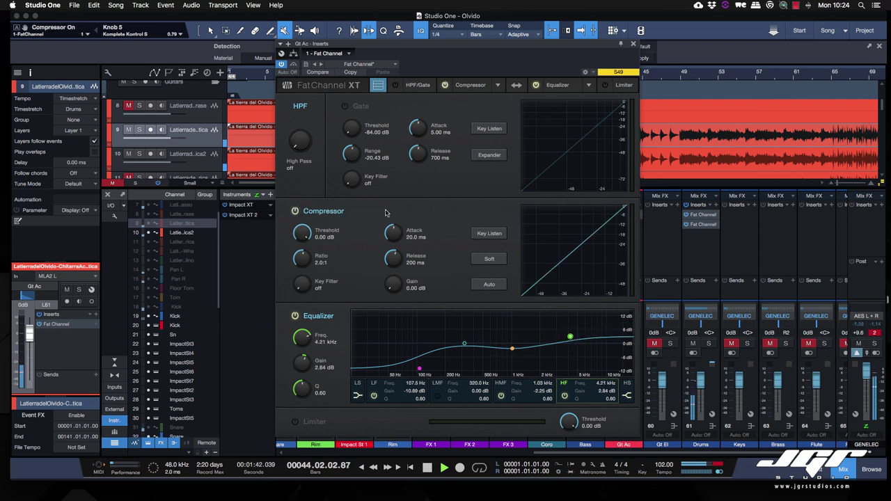
{"action": "left_click", "coordinate": [465, 344]}
{"action": "left_click", "coordinate": [516, 85]}
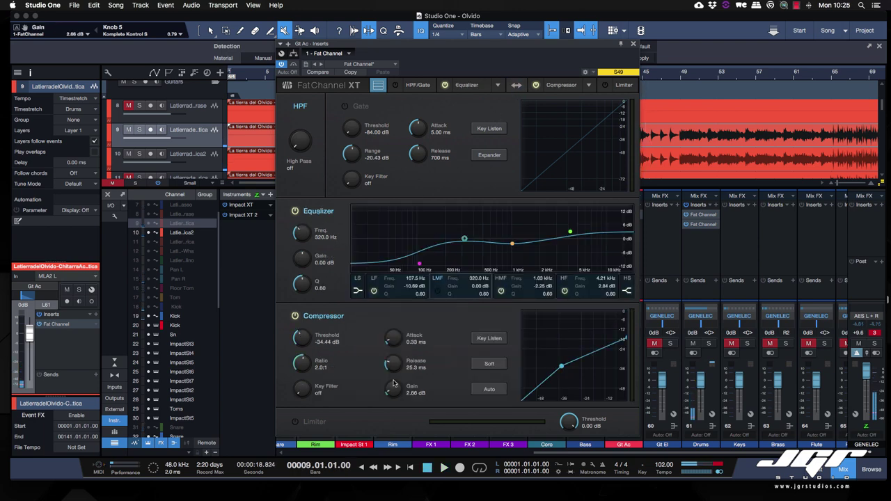
{"action": "key", "text": "space"}
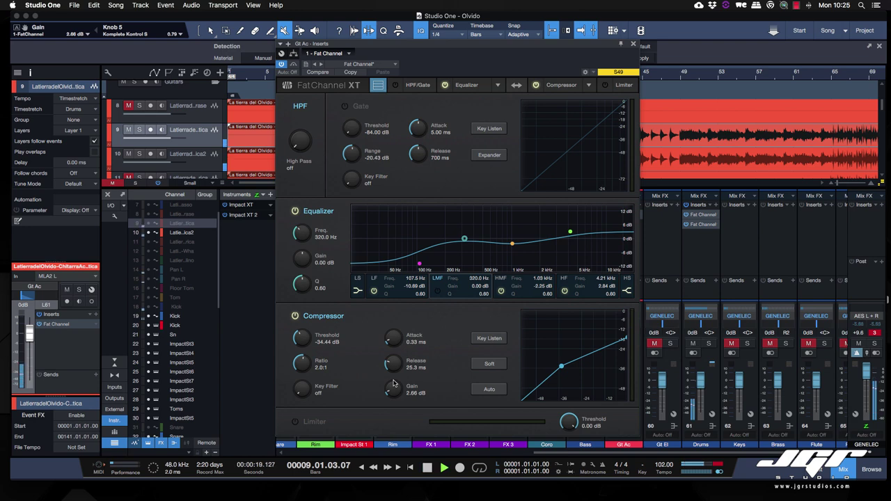
{"action": "left_click", "coordinate": [517, 85]}
{"action": "left_click", "coordinate": [517, 85]}
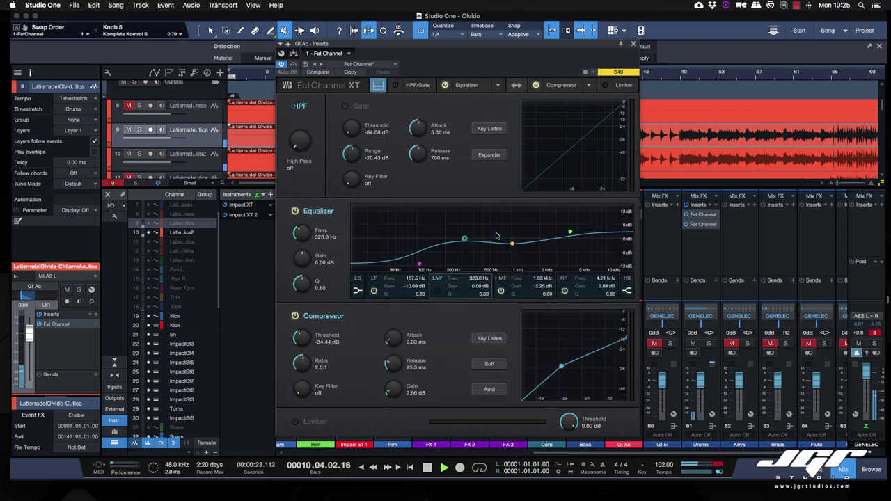
Step: Set the Gt Ac compressor's threshold to -36.12 dB, attack to 0.22 ms and release to 9.39 ms
{"action": "scroll", "coordinate": [299, 338], "scroll_direction": "down", "scroll_amount": 3}
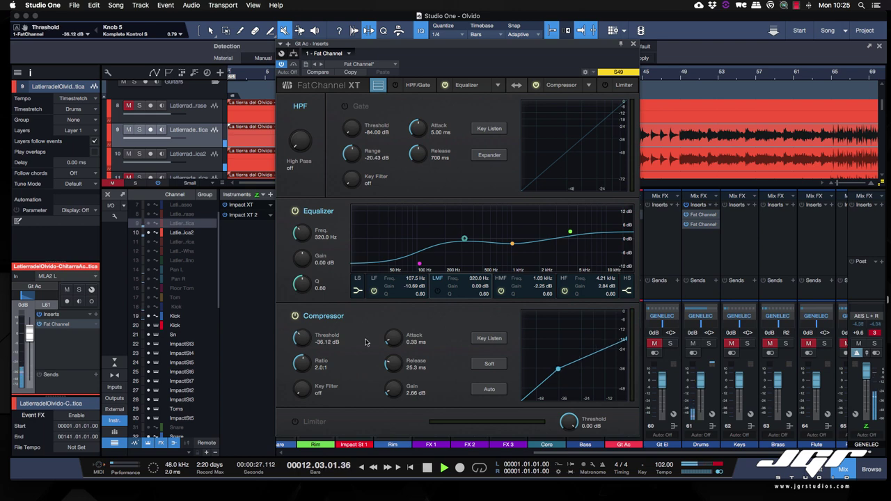
{"action": "left_click_drag", "start_coordinate": [396, 344], "coordinate": [399, 350]}
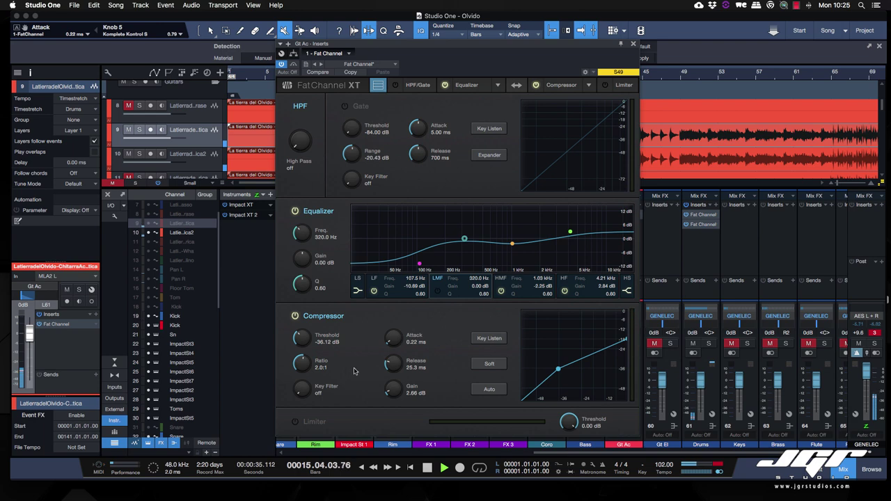
{"action": "left_click_drag", "start_coordinate": [390, 369], "coordinate": [393, 359]}
{"action": "left_click_drag", "start_coordinate": [393, 365], "coordinate": [392, 377]}
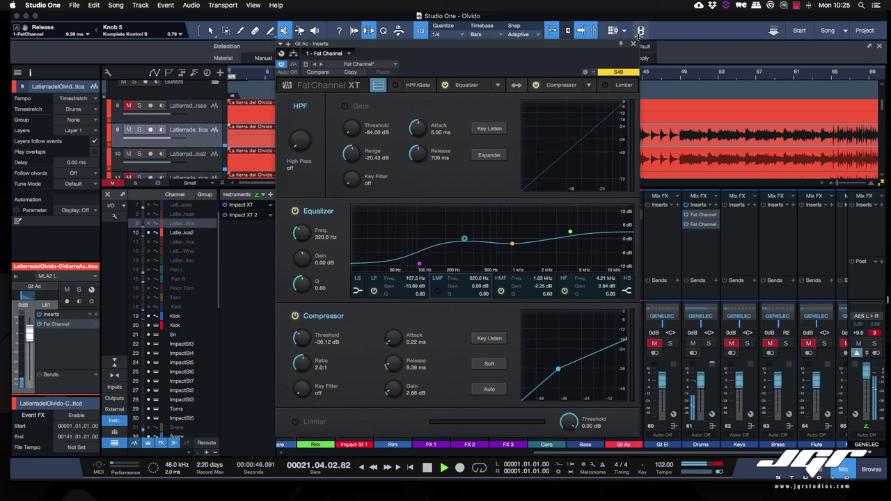
Step: Compare the Gt Ac processing with bypass and set the equalizer's high band to 4.26 kHz, 2.25 dB gain and Q 0.10
{"action": "left_click", "coordinate": [293, 65]}
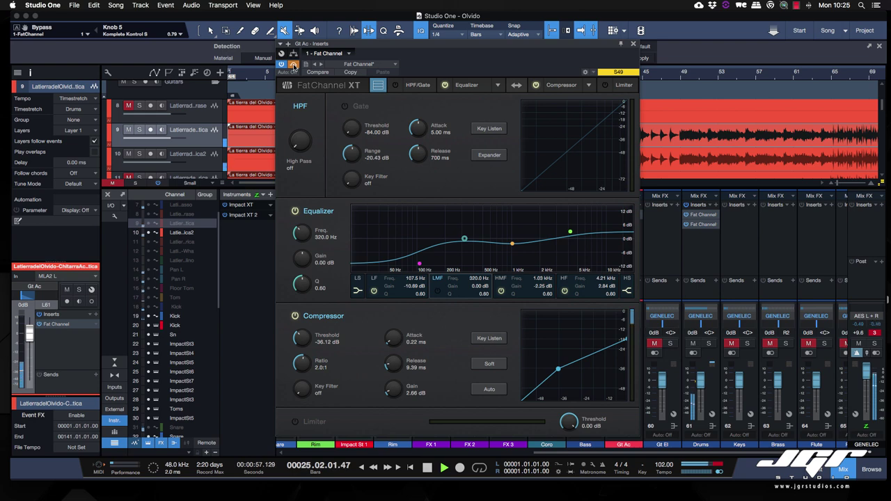
{"action": "left_click", "coordinate": [293, 65]}
{"action": "left_click", "coordinate": [570, 231]}
{"action": "left_click_drag", "start_coordinate": [569, 233], "coordinate": [571, 235]}
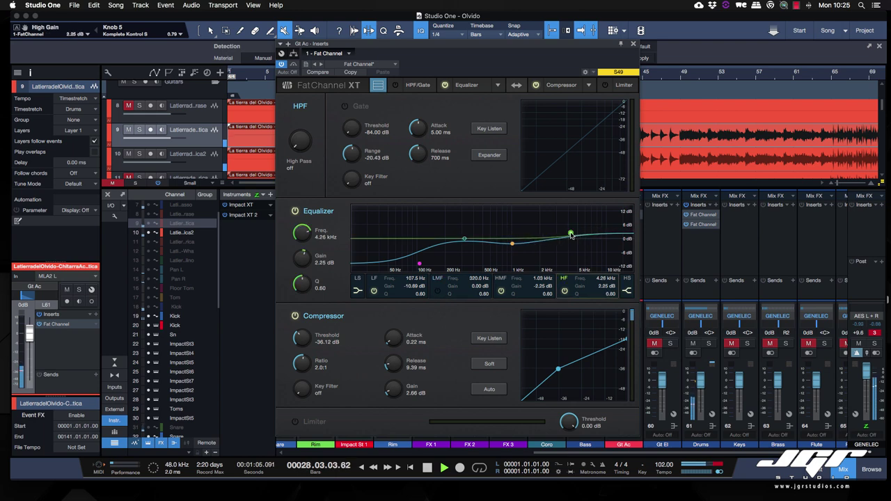
{"action": "scroll", "coordinate": [571, 236], "scroll_direction": "down", "scroll_amount": 10}
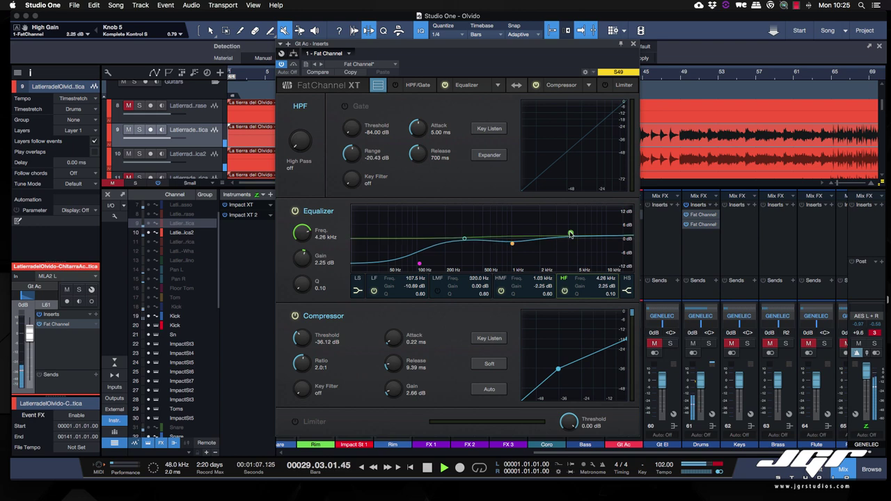
Step: Try the high band at 3.76 kHz with 4.41 dB gain, on and off and swept to 1.65 kHz, and undo these changes
{"action": "left_click_drag", "start_coordinate": [571, 235], "coordinate": [566, 229]}
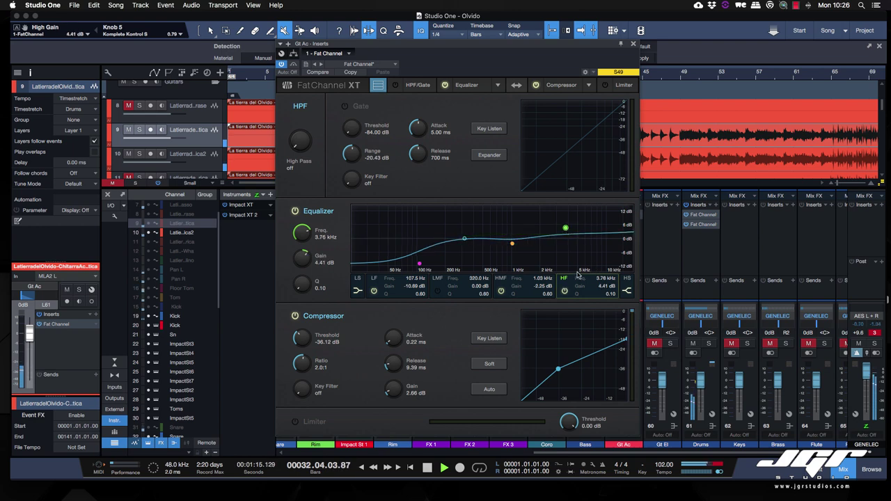
{"action": "left_click", "coordinate": [565, 291]}
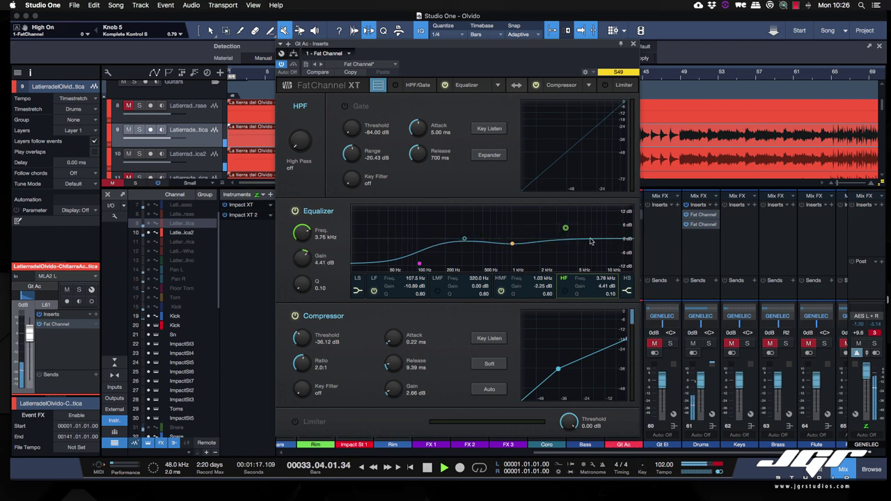
{"action": "left_click_drag", "start_coordinate": [566, 229], "coordinate": [532, 229]}
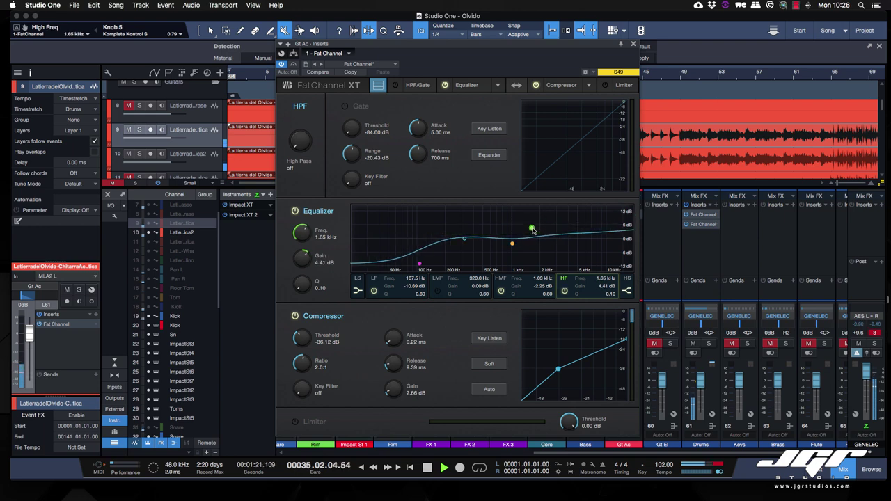
{"action": "key", "text": "super+z"}
{"action": "key", "text": "super+z"}
{"action": "key", "text": "super+z"}
{"action": "key", "text": "super+z"}
{"action": "key", "text": "super+z"}
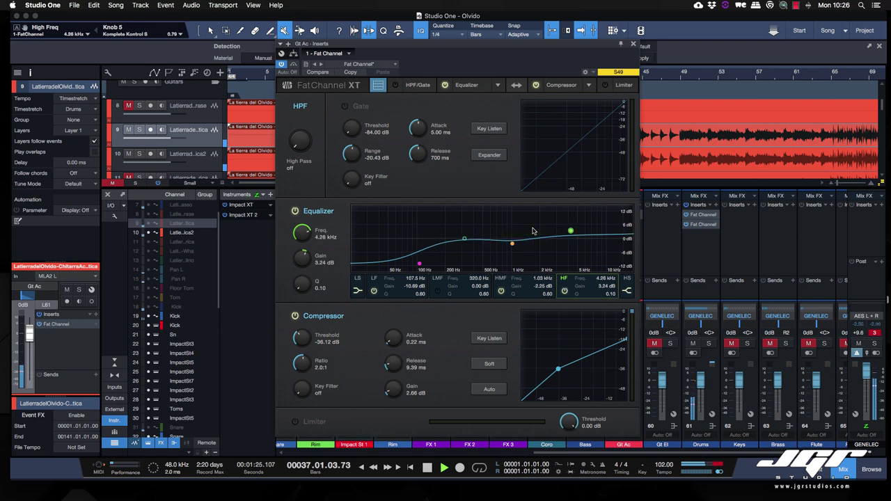
Step: Fine-tune the Gt Ac equalizer to 3.82 dB at 5.16 kHz, 0.10 dB at 314.1 Hz and -11.27 dB at 105.1 Hz, and close the effect window
{"action": "left_click_drag", "start_coordinate": [570, 231], "coordinate": [579, 231]}
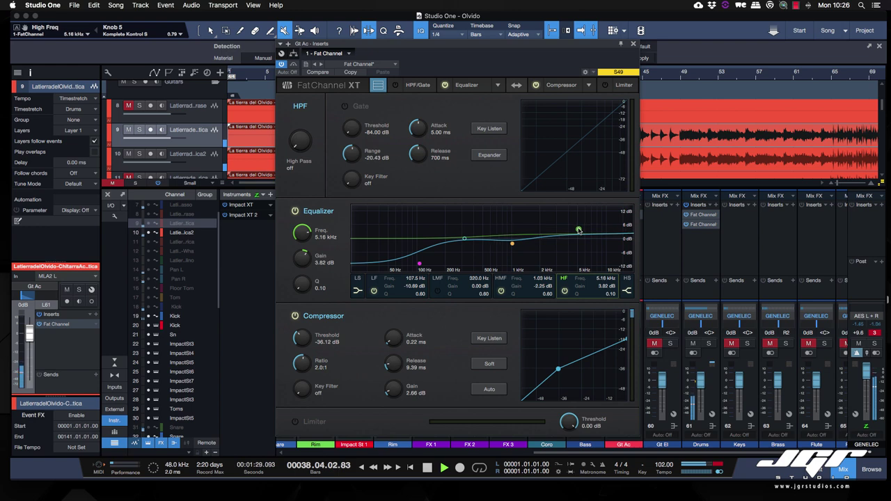
{"action": "left_click", "coordinate": [456, 242]}
{"action": "left_click_drag", "start_coordinate": [464, 240], "coordinate": [463, 240]}
{"action": "left_click_drag", "start_coordinate": [419, 264], "coordinate": [418, 266]}
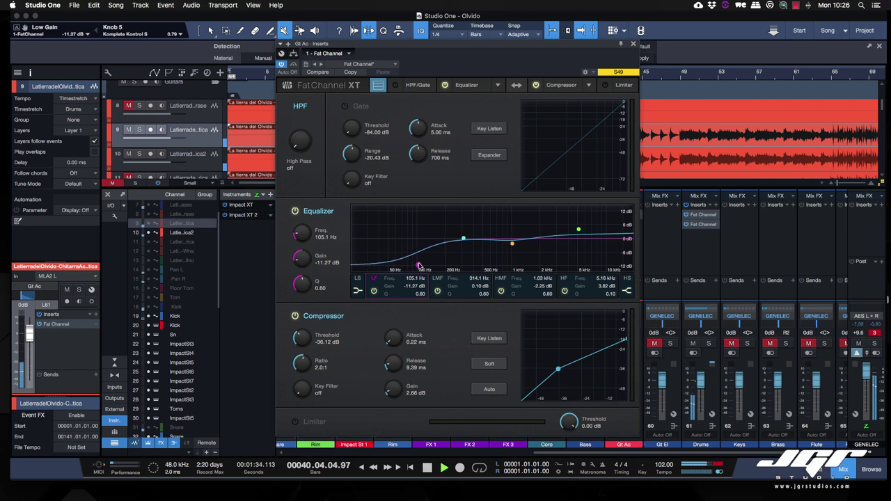
{"action": "left_click", "coordinate": [293, 64]}
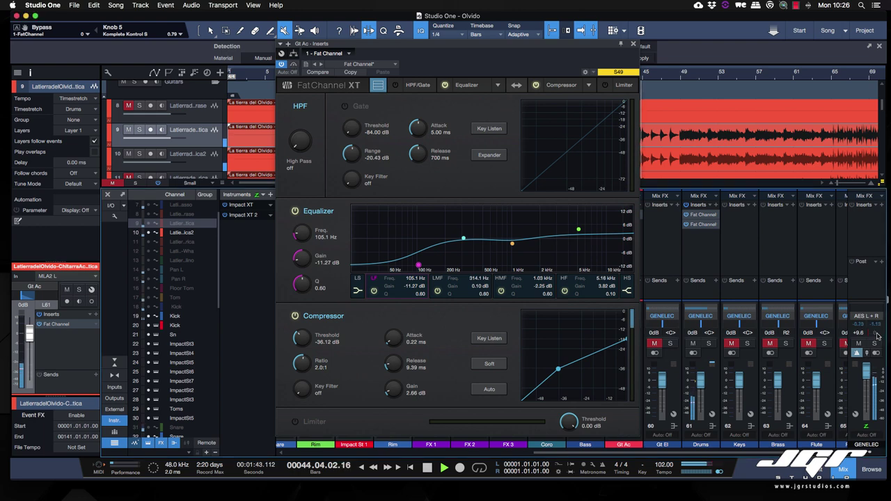
{"action": "left_click", "coordinate": [633, 44]}
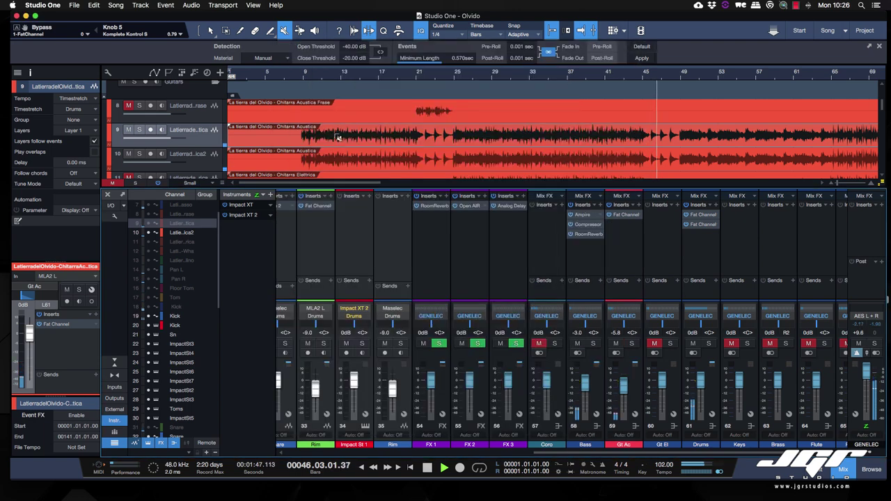
Step: Select the Mandolino track, unmute it and audition it with the mix from bar 5
{"action": "scroll", "coordinate": [335, 139], "scroll_direction": "down", "scroll_amount": 1}
{"action": "scroll", "coordinate": [263, 159], "scroll_direction": "down", "scroll_amount": 1}
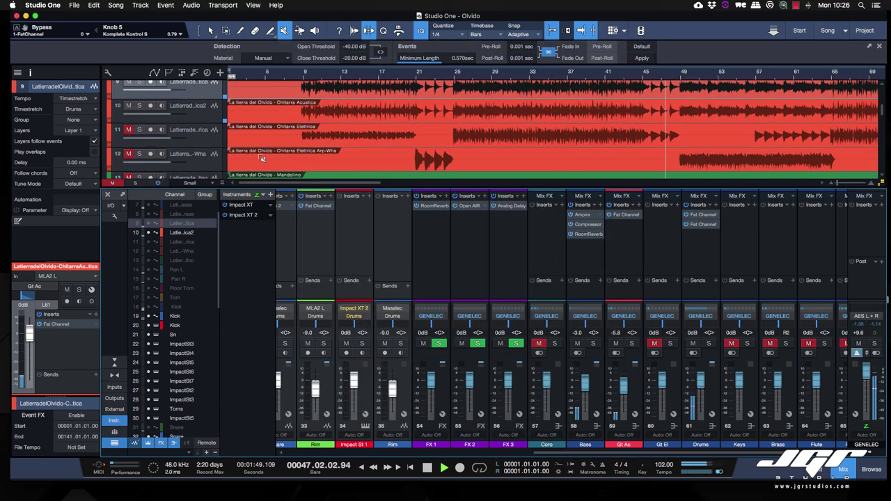
{"action": "scroll", "coordinate": [262, 159], "scroll_direction": "down", "scroll_amount": 1}
{"action": "left_click", "coordinate": [206, 164]}
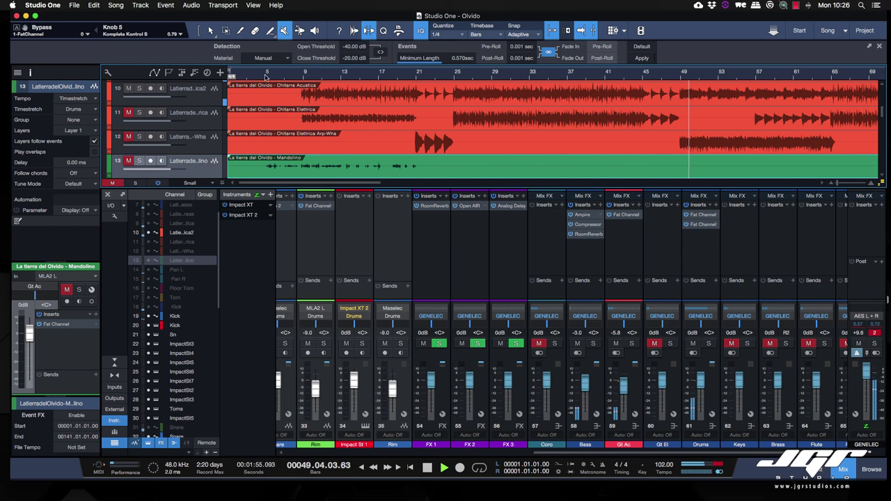
{"action": "left_click", "coordinate": [265, 77]}
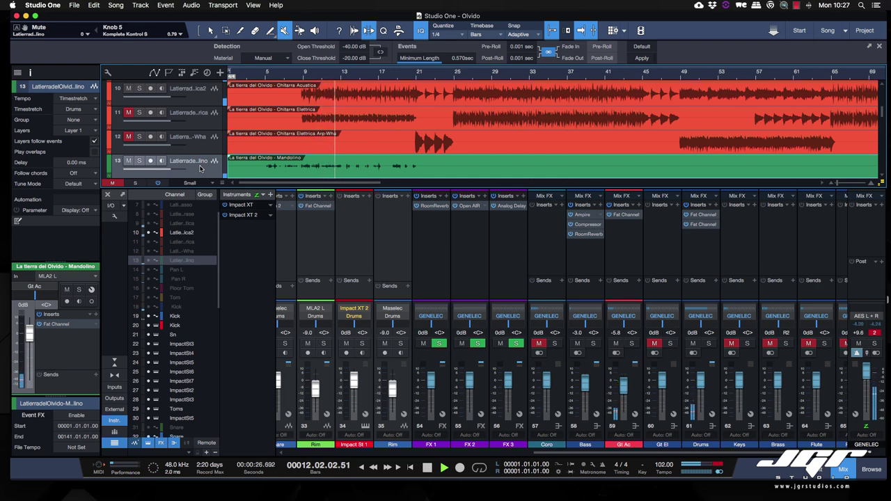
{"action": "key", "text": "space"}
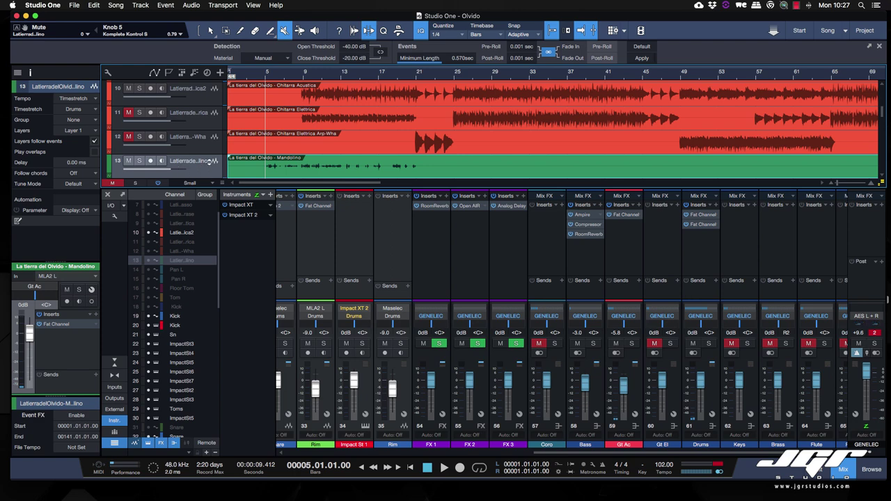
Step: Search the effects for "room" and insert Room Reverb on the Mandolino track after its Fat Channel
{"action": "left_click", "coordinate": [96, 317]}
{"action": "type", "text": "room"}
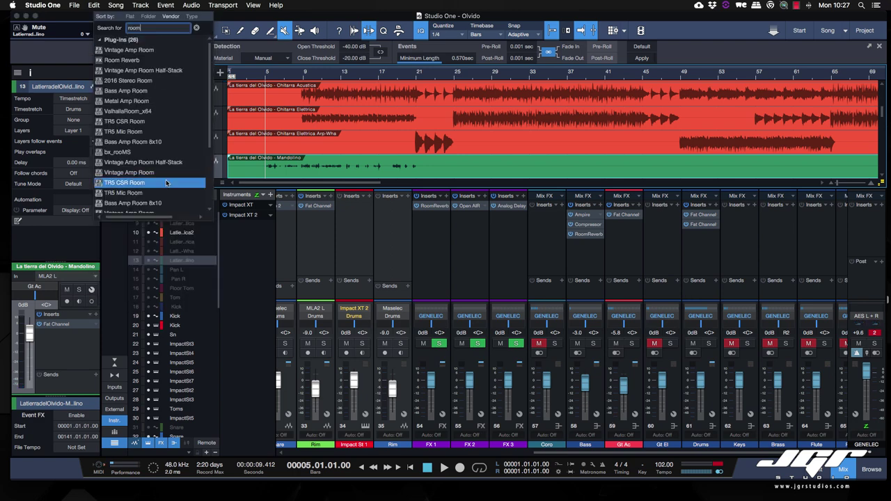
{"action": "key", "text": "Down"}
{"action": "key", "text": "Return"}
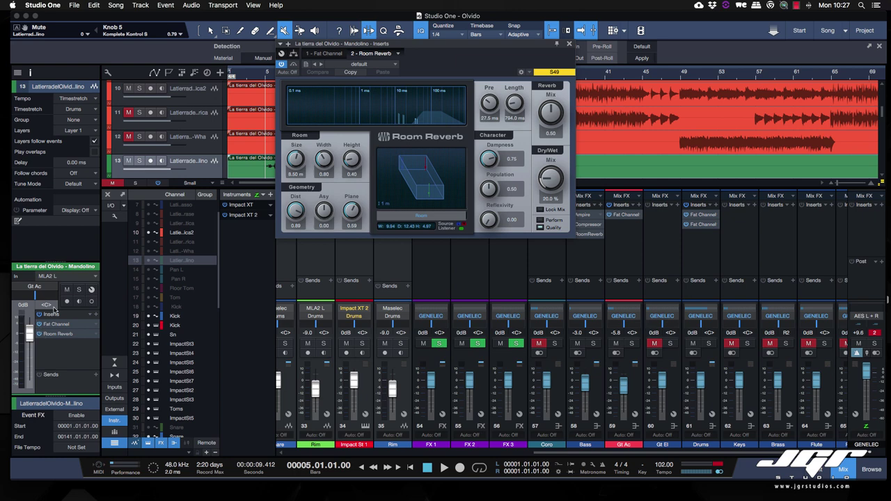
Step: Solo the Mandolino track during playback and set Room Reverb's dry/wet mix to 31.5 %
{"action": "left_click", "coordinate": [79, 291]}
{"action": "key", "text": "space"}
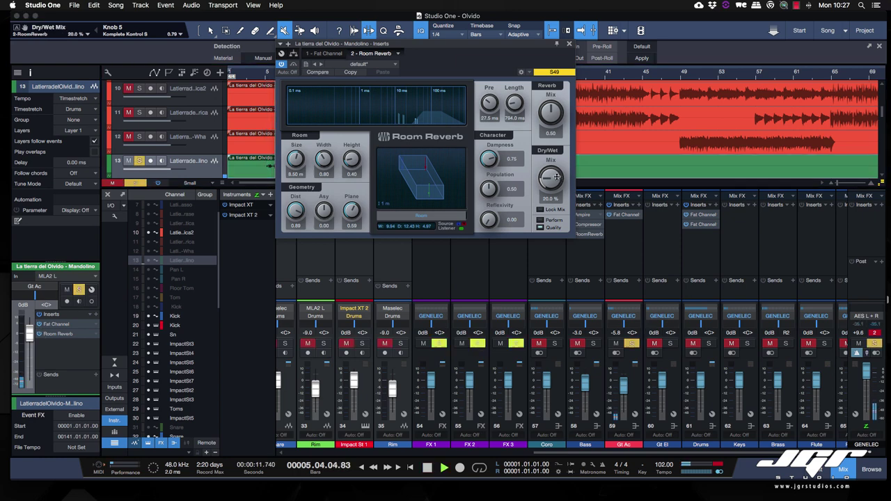
{"action": "mouse_move", "coordinate": [550, 176]}
{"action": "left_mouse_down"}
{"action": "mouse_move", "coordinate": [557, 154]}
{"action": "mouse_move", "coordinate": [555, 168]}
{"action": "left_mouse_up"}
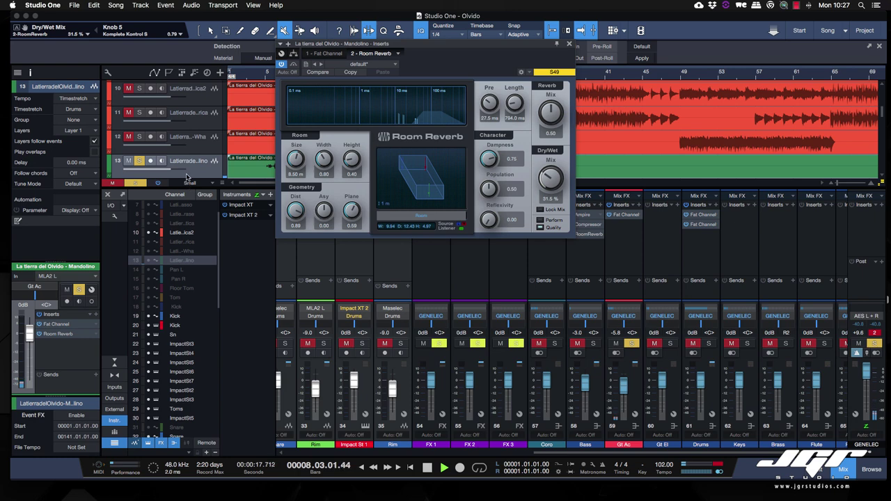
Step: Compare the reverb with bypass, set its mix to 33.5 %, room height to 0.71 and width to 1.23, and close its window
{"action": "left_click", "coordinate": [293, 64]}
{"action": "mouse_move", "coordinate": [546, 175]}
{"action": "left_mouse_down"}
{"action": "mouse_move", "coordinate": [543, 121]}
{"action": "mouse_move", "coordinate": [547, 175]}
{"action": "left_mouse_up"}
{"action": "left_click_drag", "start_coordinate": [351, 161], "coordinate": [320, 145]}
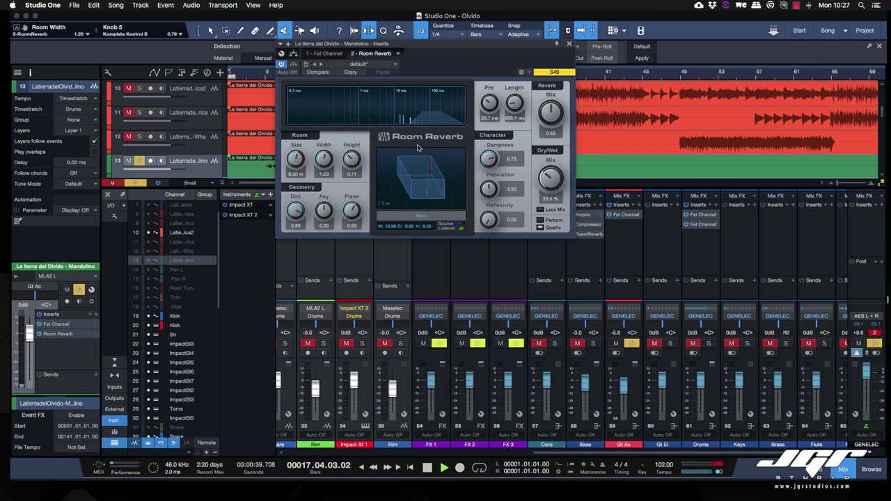
{"action": "left_click", "coordinate": [569, 44]}
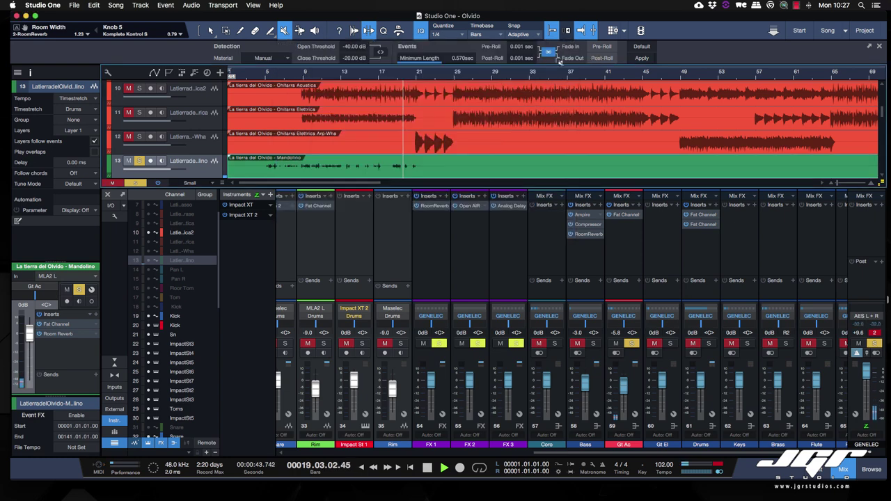
Step: Open the Mandolino track's Fat Channel, move its window higher on the screen and show all processing sections together
{"action": "left_click", "coordinate": [56, 325]}
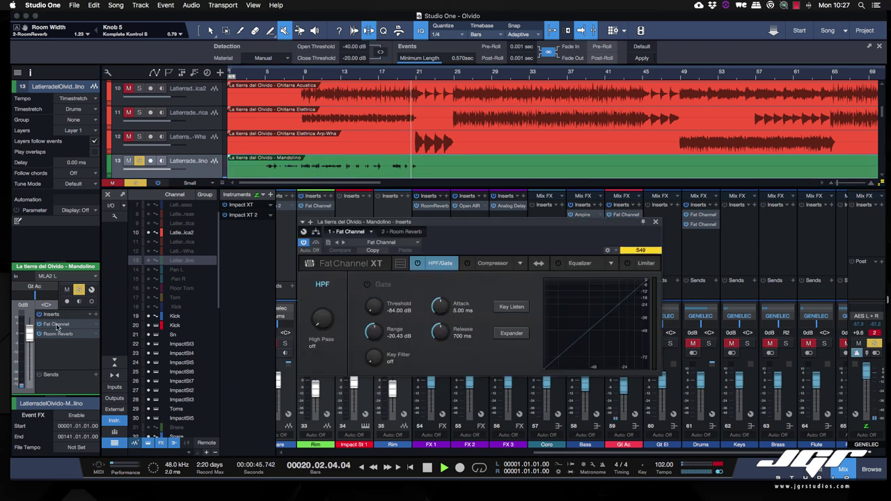
{"action": "left_click", "coordinate": [498, 264]}
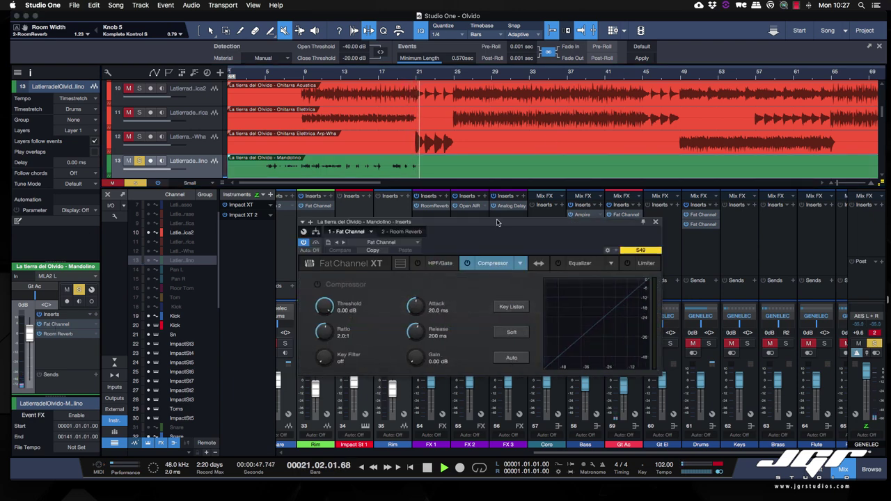
{"action": "left_click_drag", "start_coordinate": [499, 222], "coordinate": [493, 75]}
{"action": "left_click", "coordinate": [394, 116]}
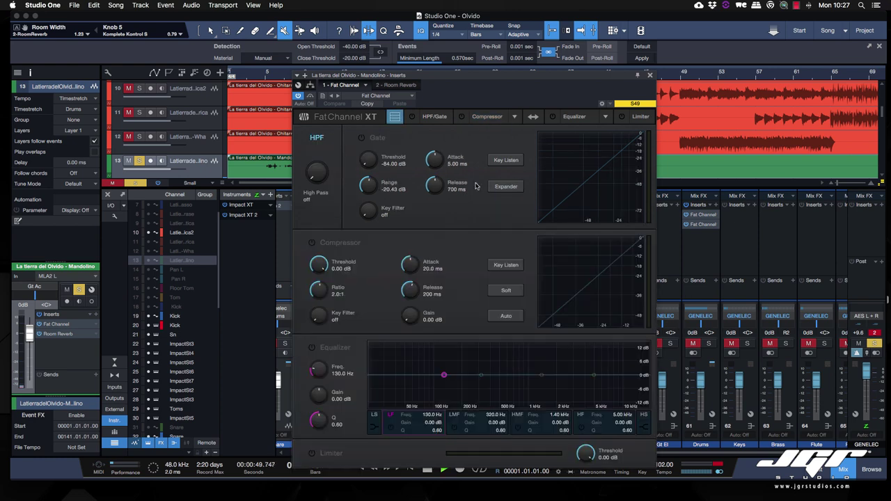
Step: Enable the compressor in the Mandolino track's Fat Channel and set its threshold to -27.72 dB
{"action": "left_click", "coordinate": [311, 242]}
{"action": "left_click_drag", "start_coordinate": [318, 264], "coordinate": [321, 318]}
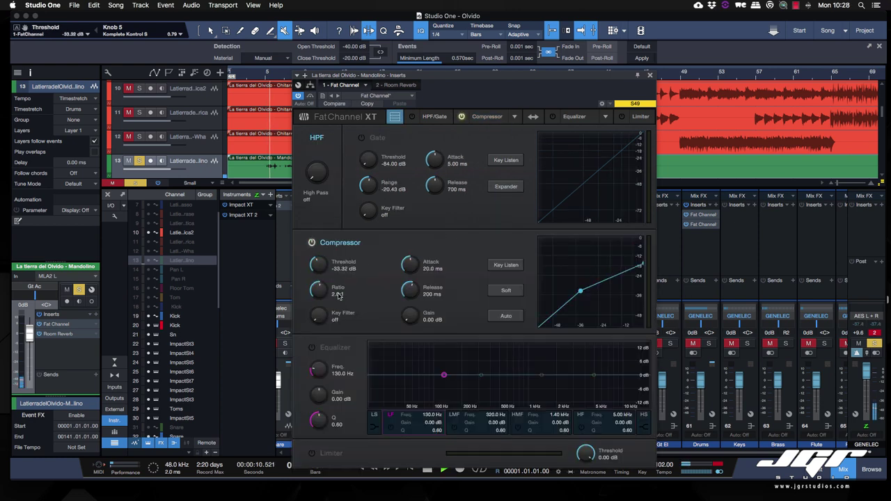
{"action": "left_click_drag", "start_coordinate": [319, 265], "coordinate": [318, 334]}
{"action": "left_click_drag", "start_coordinate": [322, 262], "coordinate": [315, 207]}
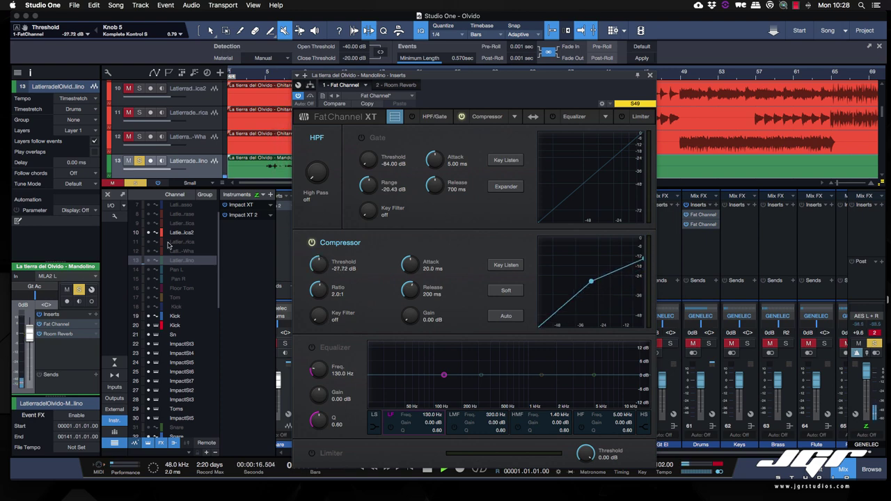
Step: Move the Fat Channel window clear of the Mandolino mixer channel and turn on the console's input controls
{"action": "left_click_drag", "start_coordinate": [408, 76], "coordinate": [642, 105]}
{"action": "scroll", "coordinate": [351, 240], "scroll_direction": "left", "scroll_amount": 6}
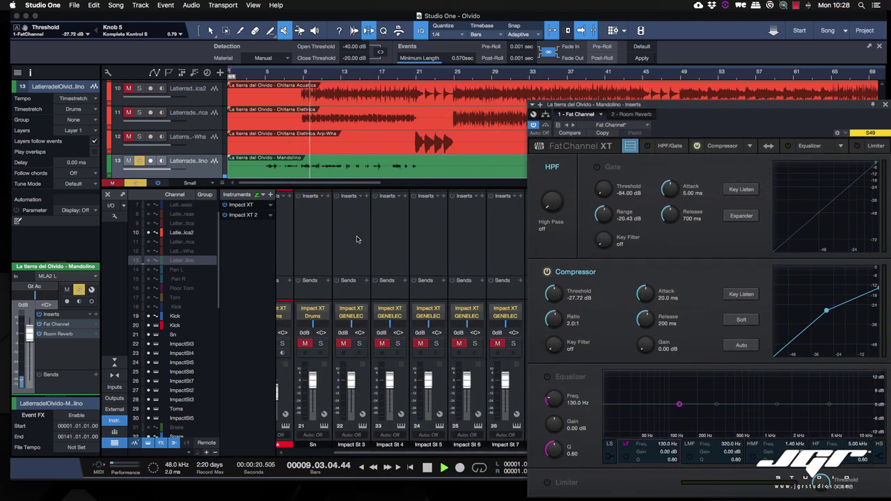
{"action": "scroll", "coordinate": [358, 239], "scroll_direction": "left", "scroll_amount": 6}
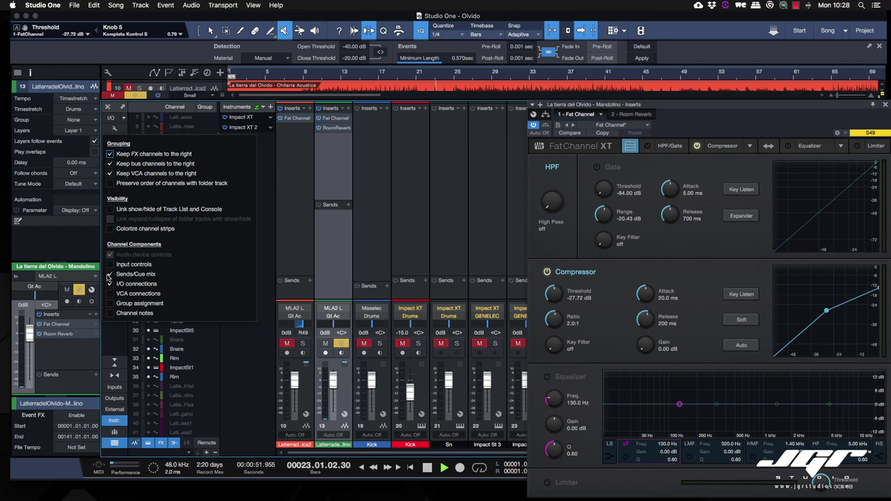
{"action": "left_click", "coordinate": [109, 264]}
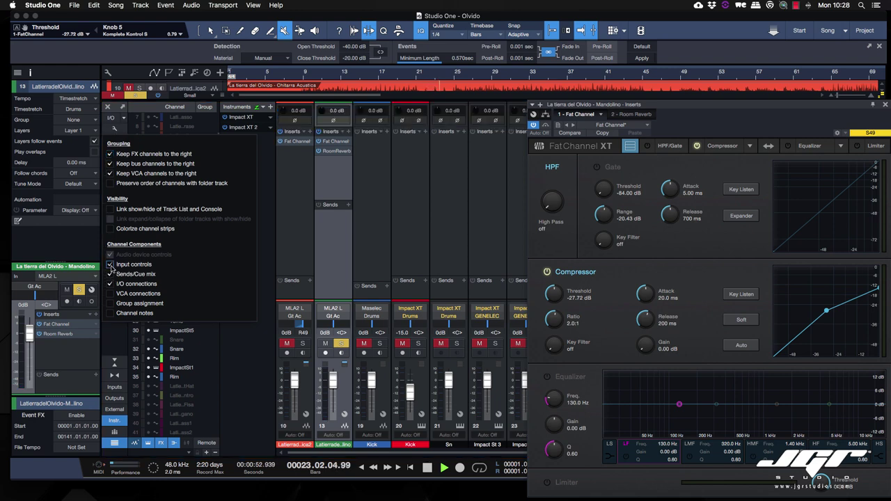
{"action": "left_click", "coordinate": [321, 114]}
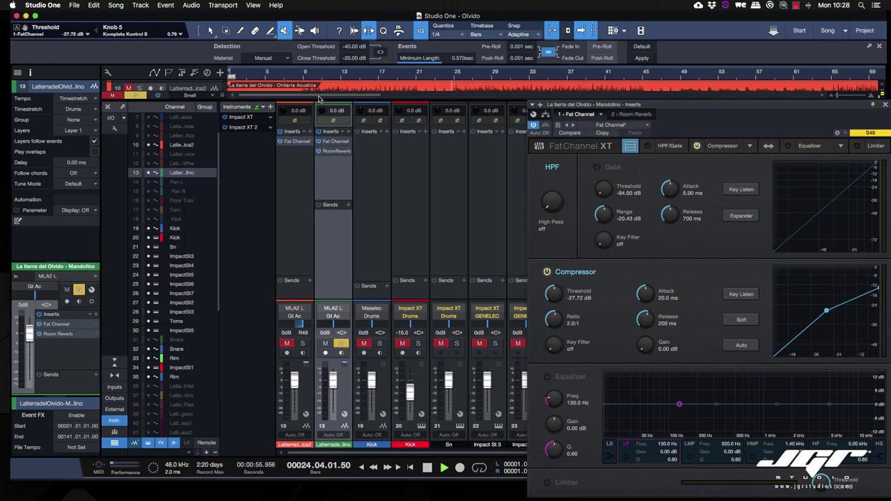
Step: Set the Mandolino channel's input gain to 9 dB and the Fat Channel compressor threshold to -43.40 dB
{"action": "double_click", "coordinate": [337, 110]}
{"action": "type", "text": "9"}
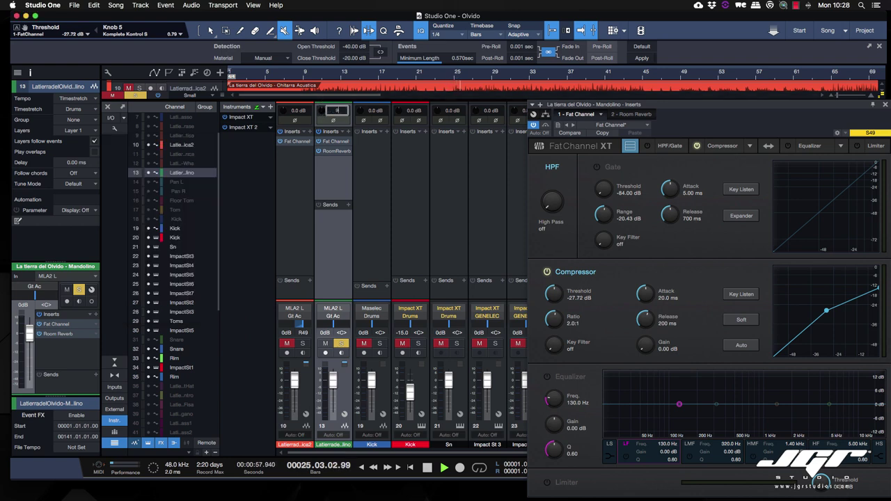
{"action": "key", "text": "Return"}
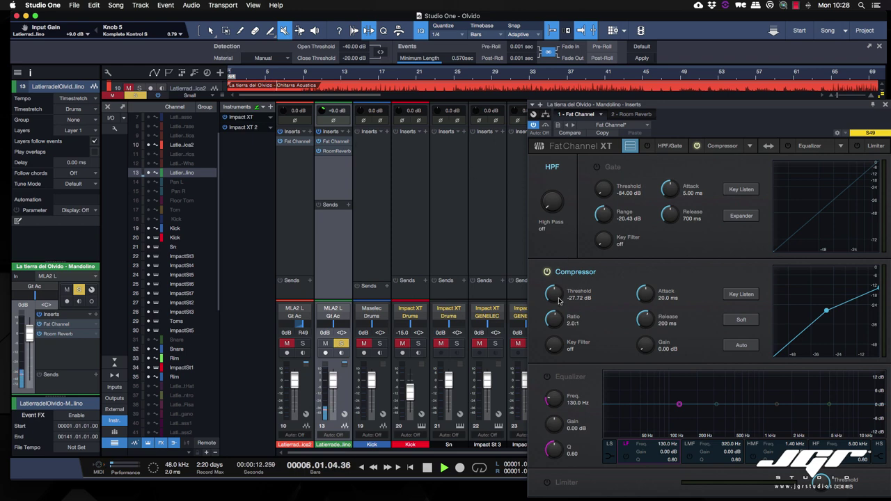
{"action": "left_click_drag", "start_coordinate": [554, 294], "coordinate": [555, 334]}
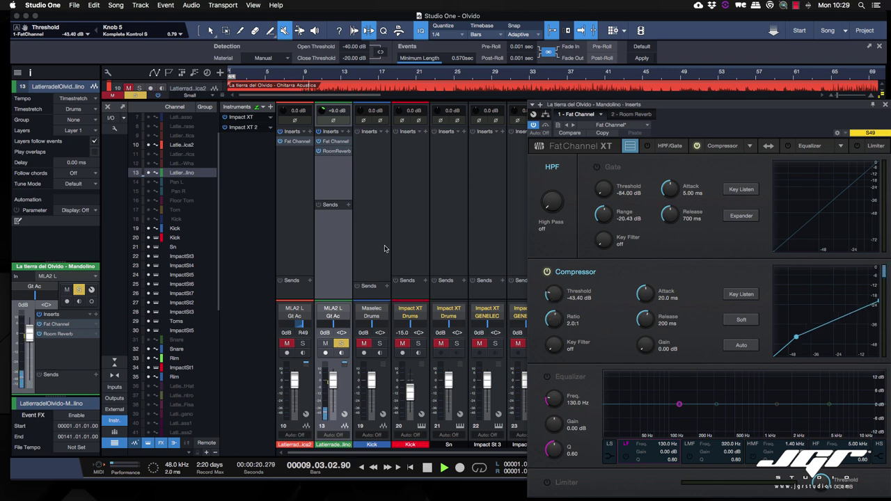
Step: Raise the Mandolino channel's input gain to 18 dB
{"action": "double_click", "coordinate": [342, 112]}
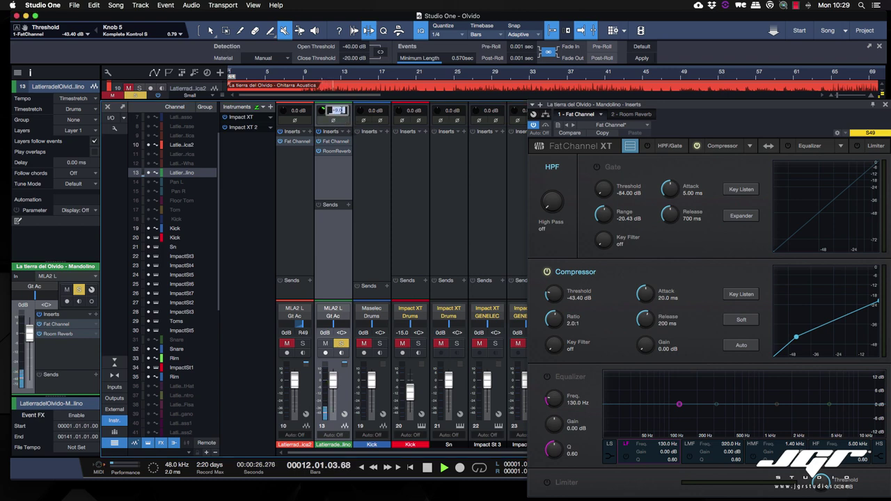
{"action": "type", "text": "18"}
{"action": "key", "text": "Return"}
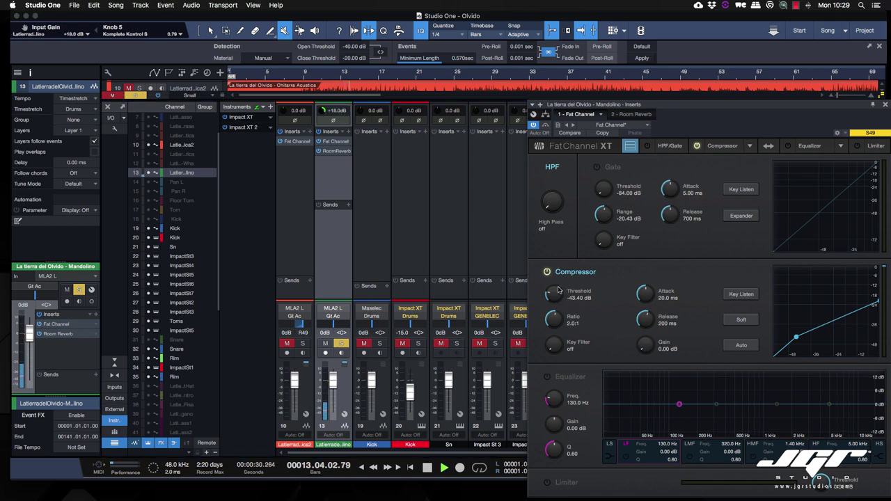
Step: Set the compressor's attack to 3.30 ms and release to 114 ms, compare with bypass, and set its gain to 1.26 dB
{"action": "left_click_drag", "start_coordinate": [638, 292], "coordinate": [644, 329]}
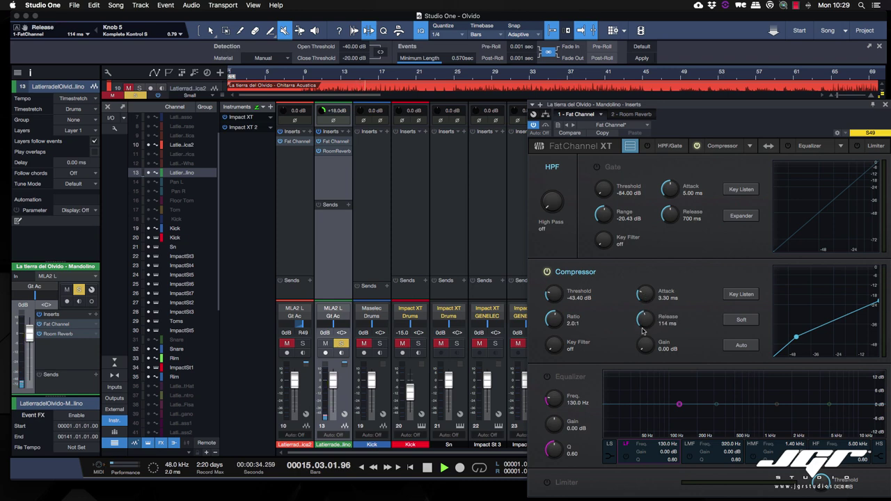
{"action": "left_click", "coordinate": [546, 126]}
{"action": "left_click", "coordinate": [546, 125]}
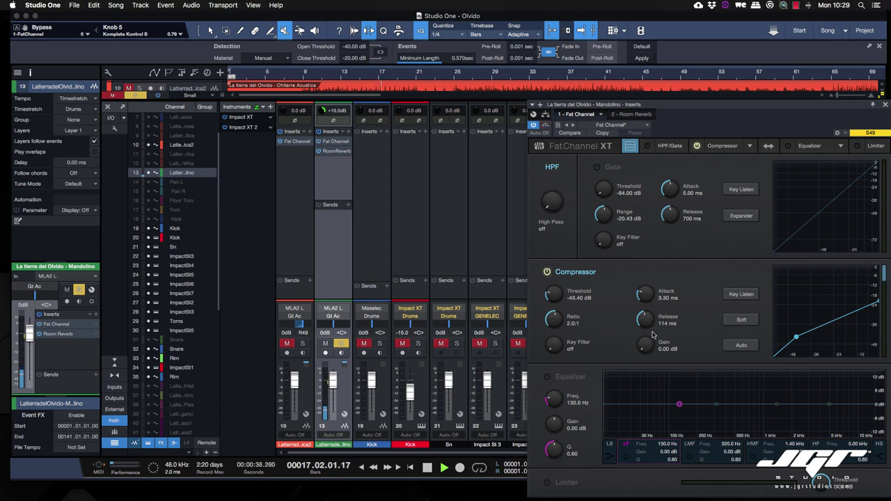
{"action": "left_click_drag", "start_coordinate": [647, 343], "coordinate": [646, 333]}
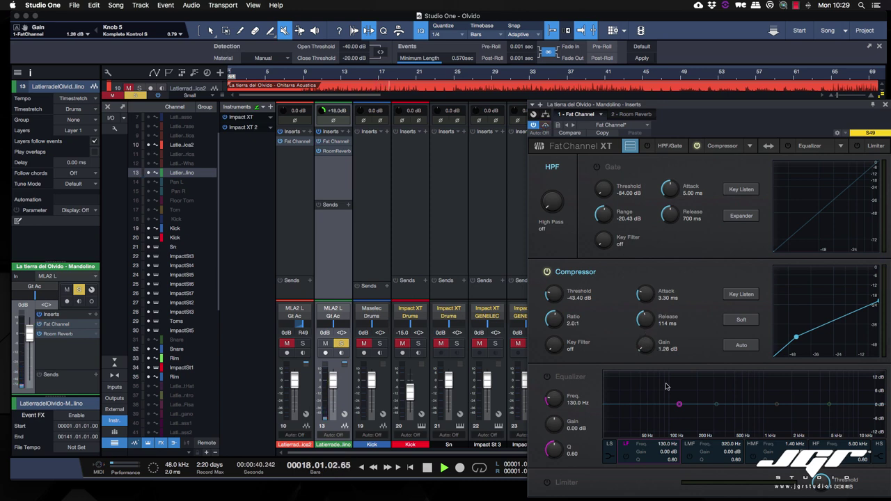
Step: Turn on the Fat Channel equalizer with the low band as a shelf at 136.3 Hz and -15 dB
{"action": "left_click", "coordinate": [610, 453]}
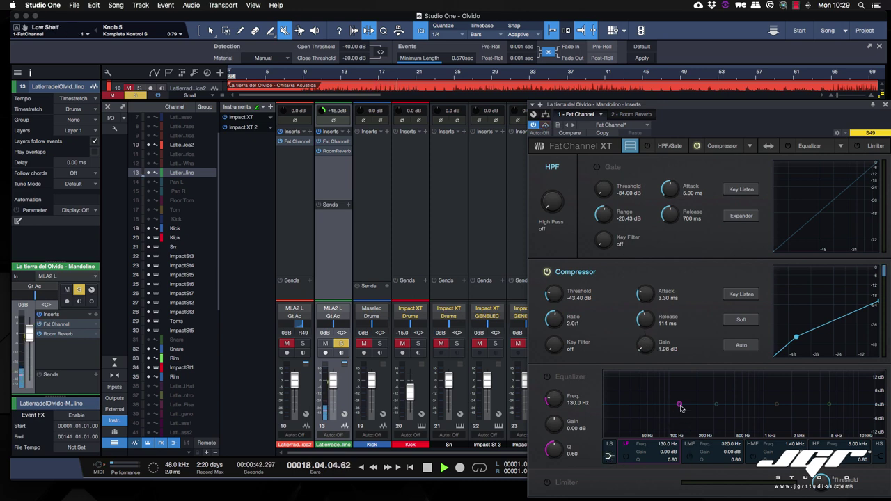
{"action": "left_click_drag", "start_coordinate": [678, 405], "coordinate": [683, 446]}
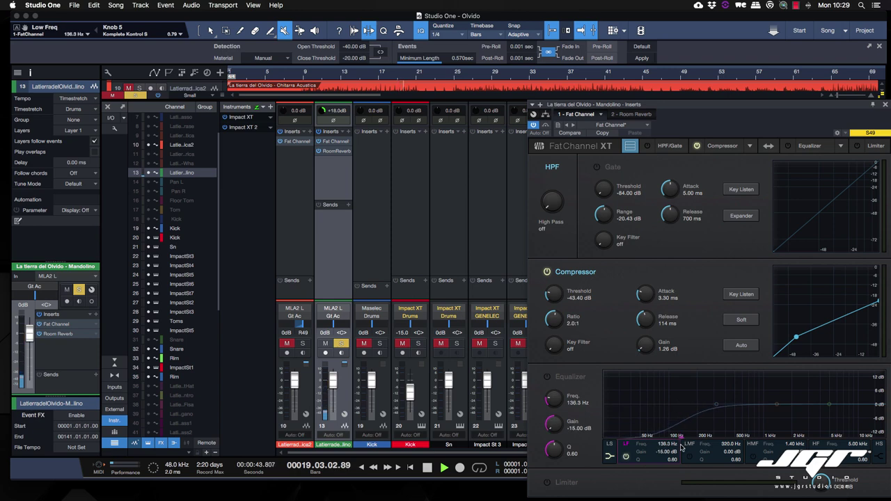
{"action": "left_click", "coordinate": [547, 376]}
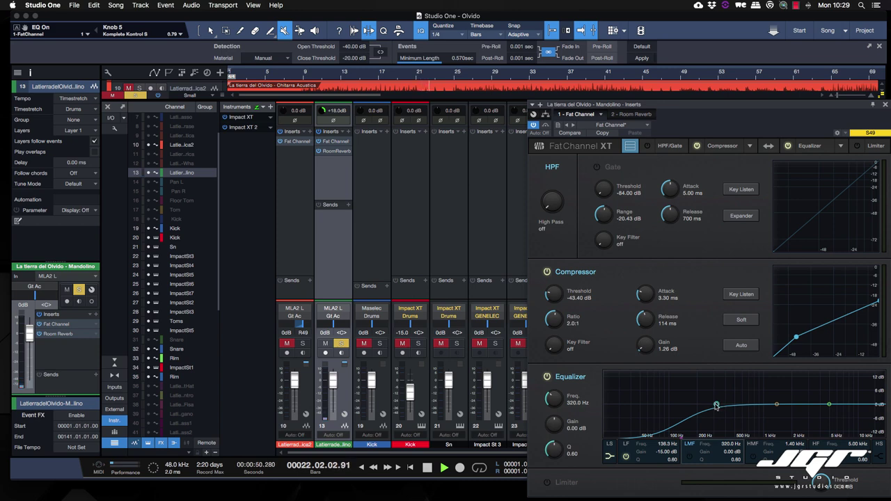
Step: Set the equalizer's high-mid band to 516.2 Hz at -1.47 dB, high band to 1.04 kHz and low-mid to 204.6 Hz at 0.69 dB
{"action": "key", "text": "space"}
{"action": "key", "text": "space"}
{"action": "left_click_drag", "start_coordinate": [777, 405], "coordinate": [738, 409]}
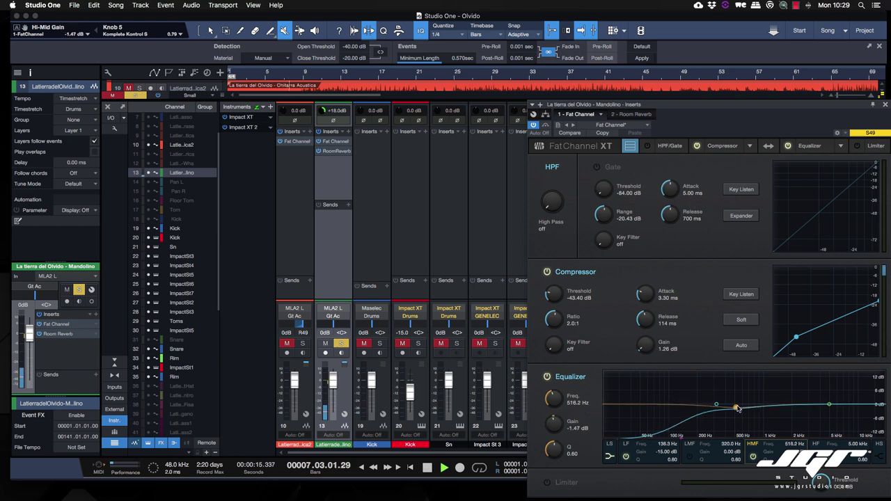
{"action": "left_click_drag", "start_coordinate": [830, 405], "coordinate": [698, 403]}
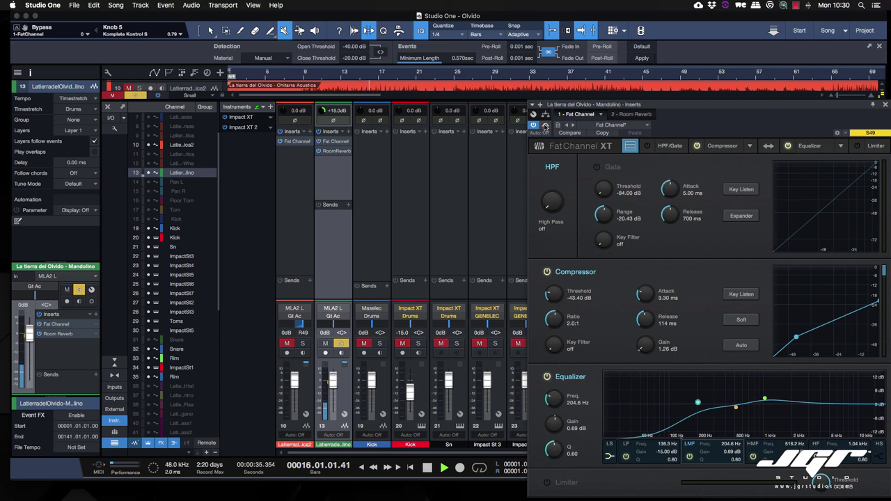
Step: Adjust the equalizer's low-mid band to 182.7 Hz at 1.87 dB, high band to 4.93 kHz and high-mid to 716.1 Hz at -2.25 dB
{"action": "left_click_drag", "start_coordinate": [697, 403], "coordinate": [693, 401]}
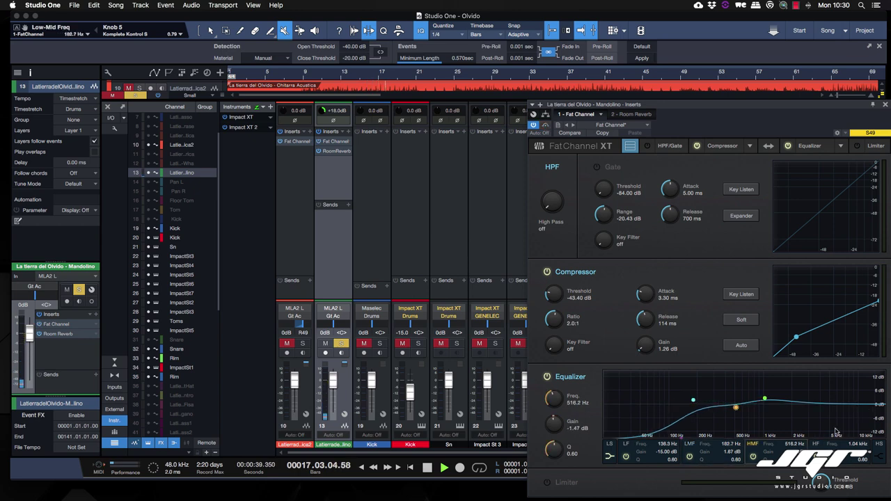
{"action": "left_click_drag", "start_coordinate": [772, 403], "coordinate": [835, 399]}
{"action": "left_click_drag", "start_coordinate": [736, 408], "coordinate": [763, 402]}
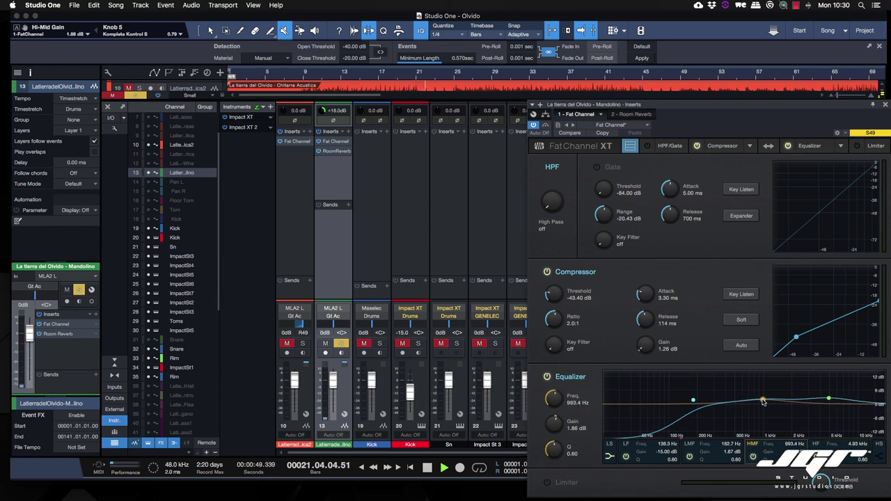
{"action": "left_click_drag", "start_coordinate": [763, 402], "coordinate": [749, 412]}
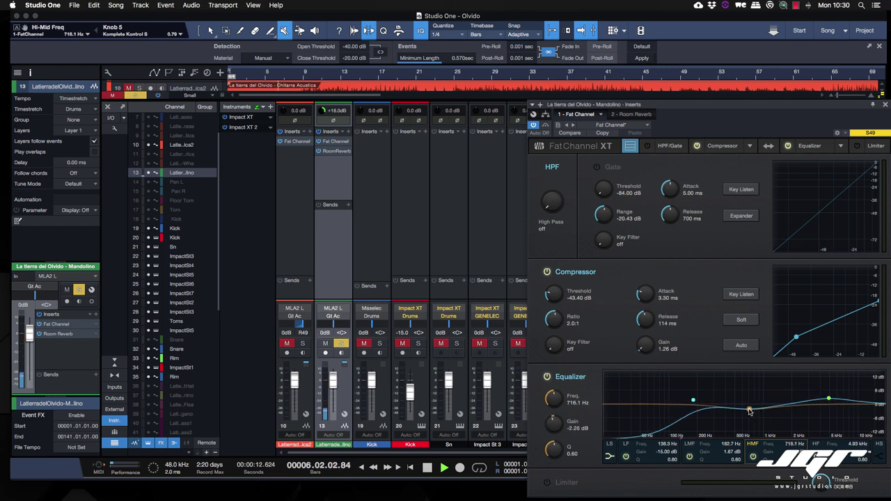
Step: Compare the Fat Channel with bypass, set the low-mid band to 174.7 Hz at 5 dB, and close its window
{"action": "left_click", "coordinate": [545, 127]}
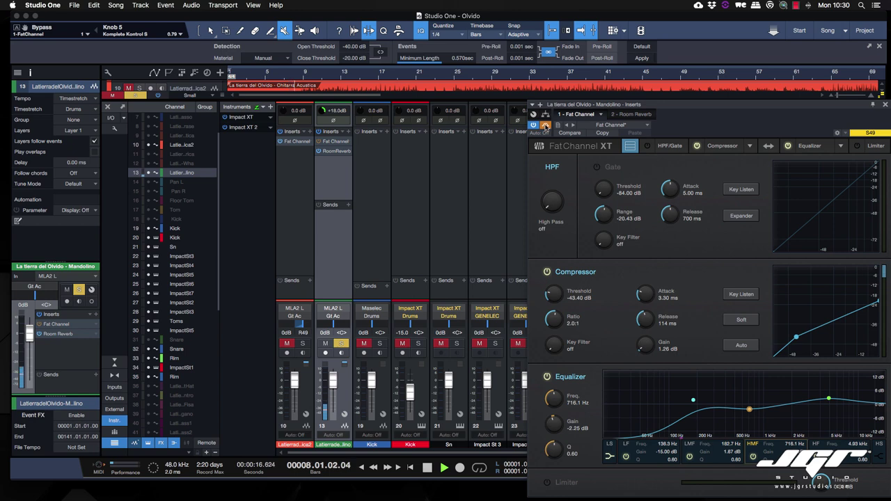
{"action": "left_click", "coordinate": [545, 127]}
{"action": "left_click", "coordinate": [694, 401]}
{"action": "left_click_drag", "start_coordinate": [694, 401], "coordinate": [691, 394]}
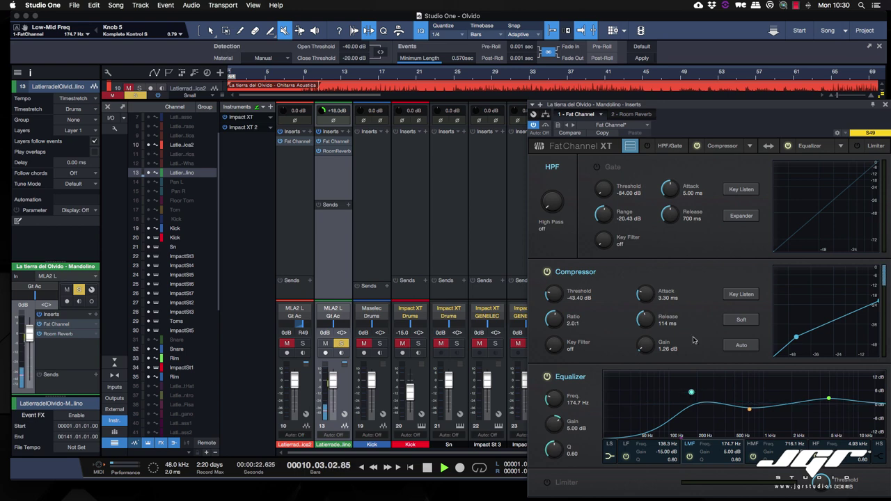
{"action": "left_click", "coordinate": [885, 104]}
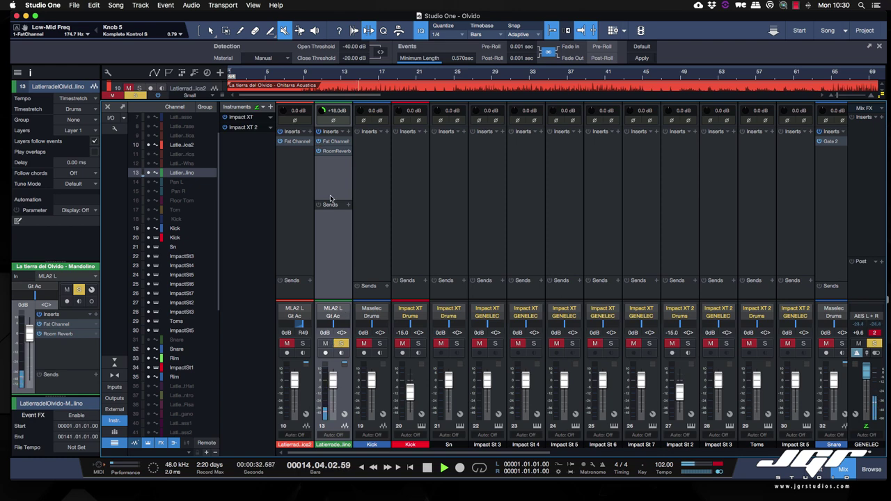
Step: Reopen the Mandolino track's Room Reverb, lower its dry/wet mix to 22 %, and close its window
{"action": "left_click", "coordinate": [333, 152]}
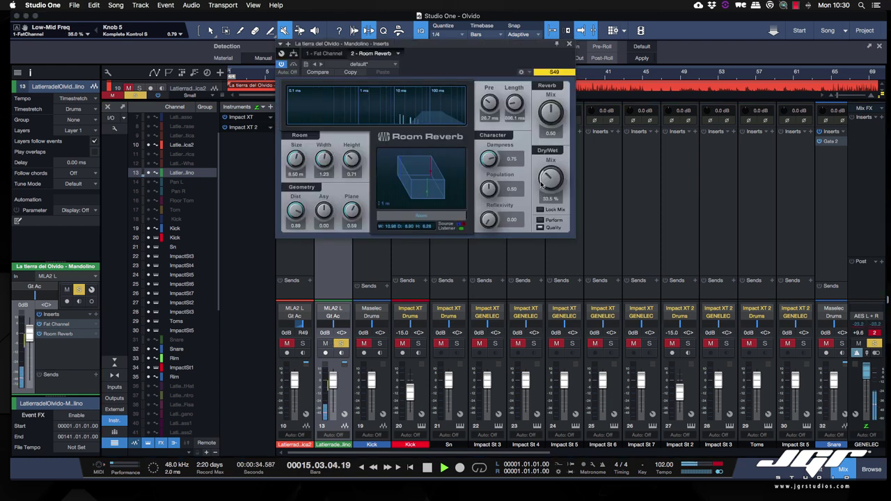
{"action": "left_click_drag", "start_coordinate": [550, 183], "coordinate": [549, 195]}
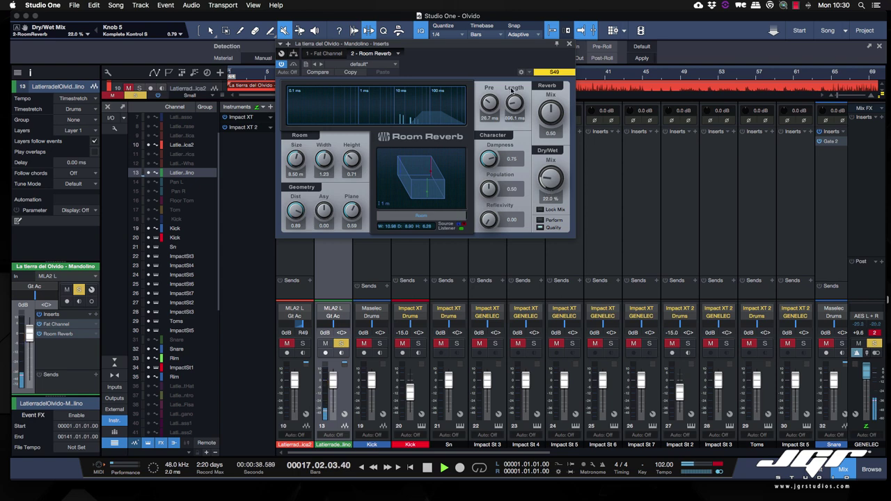
{"action": "left_click", "coordinate": [568, 43]}
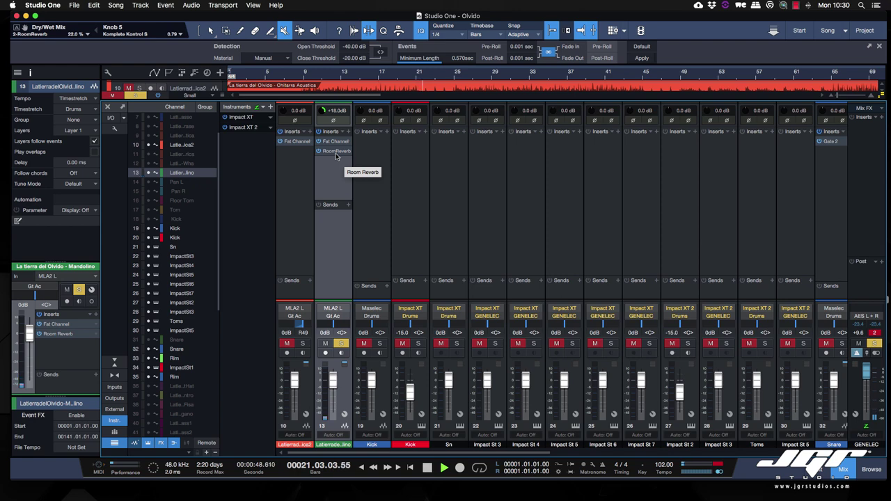
Step: Search the effects for "mixtool", insert Mixtool after Room Reverb on the Mandolino track, and set its gain to 6 dB
{"action": "left_click", "coordinate": [348, 131]}
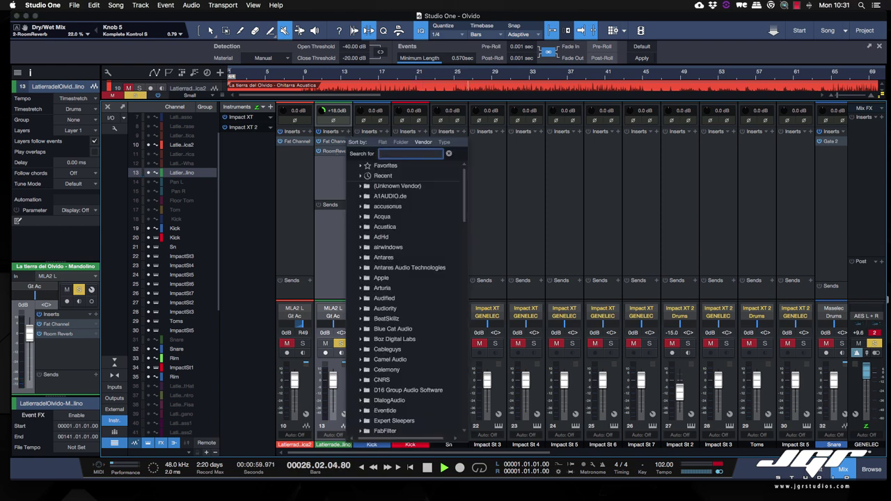
{"action": "type", "text": "mixtool"}
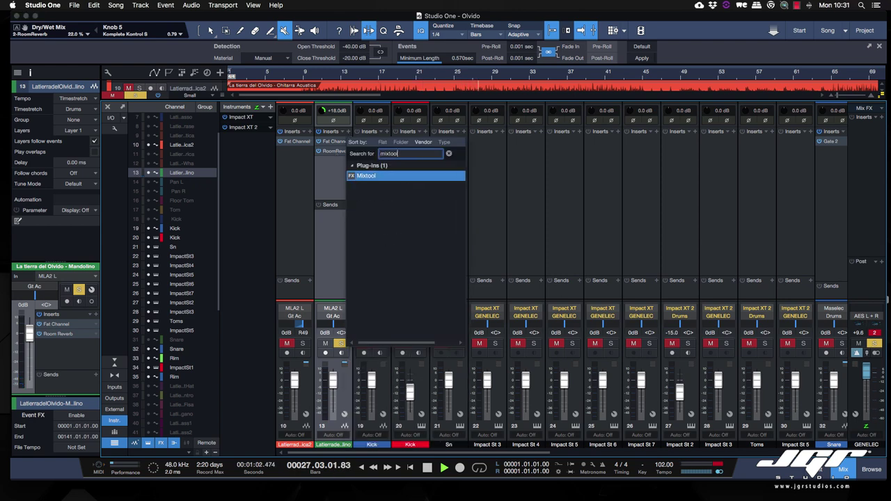
{"action": "left_click", "coordinate": [362, 175]}
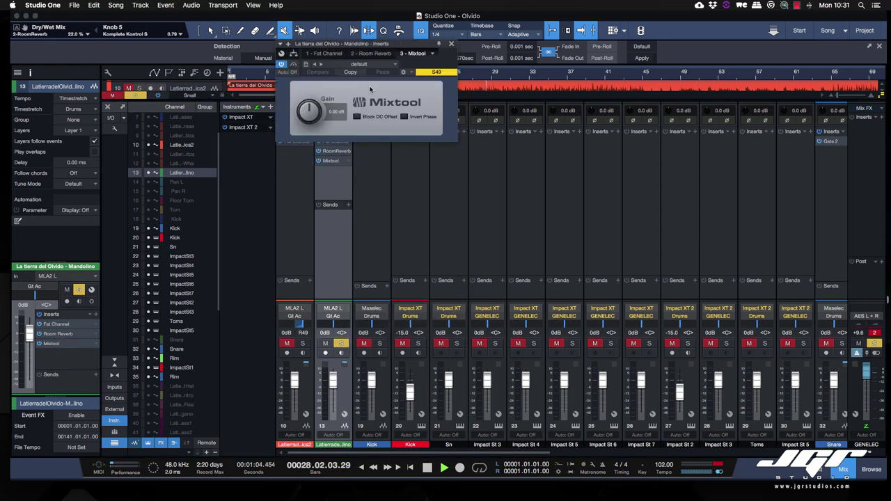
{"action": "left_click_drag", "start_coordinate": [355, 67], "coordinate": [524, 198]}
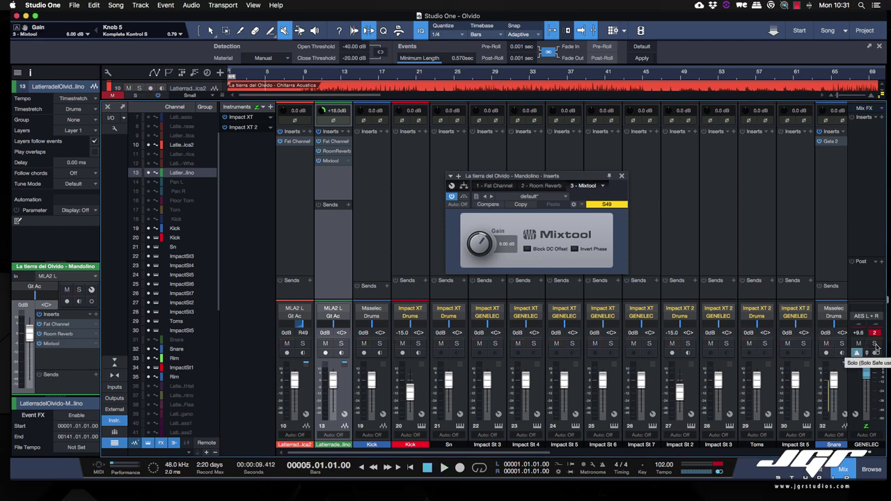
{"action": "key", "text": "space"}
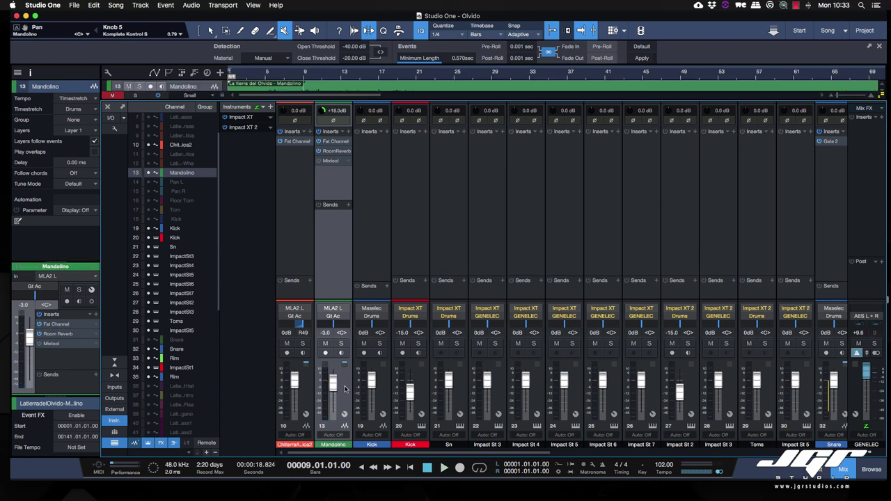
Step: Add a bus for the selected Mandolino channel
{"action": "right_click", "coordinate": [345, 390]}
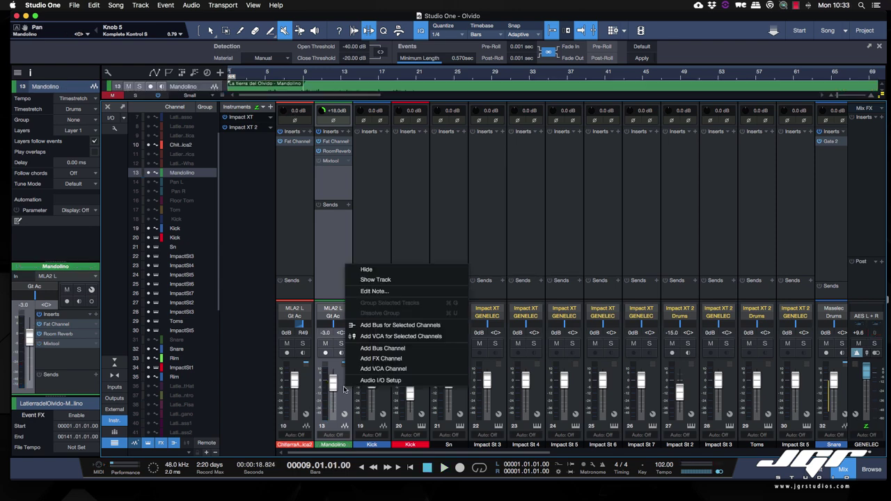
{"action": "left_click", "coordinate": [399, 326]}
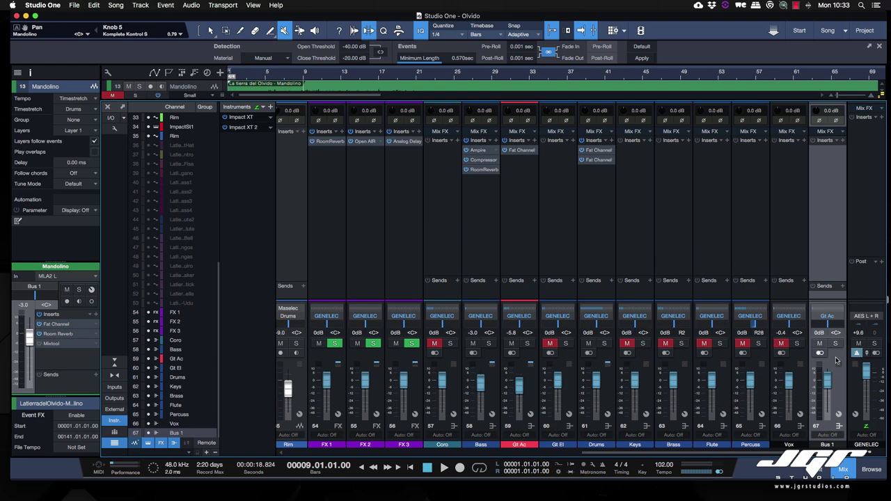
Step: Rename Bus 1 as Mand, placed beside the Gt Ac bus, and set its volume to -6 dB during playback
{"action": "double_click", "coordinate": [832, 444]}
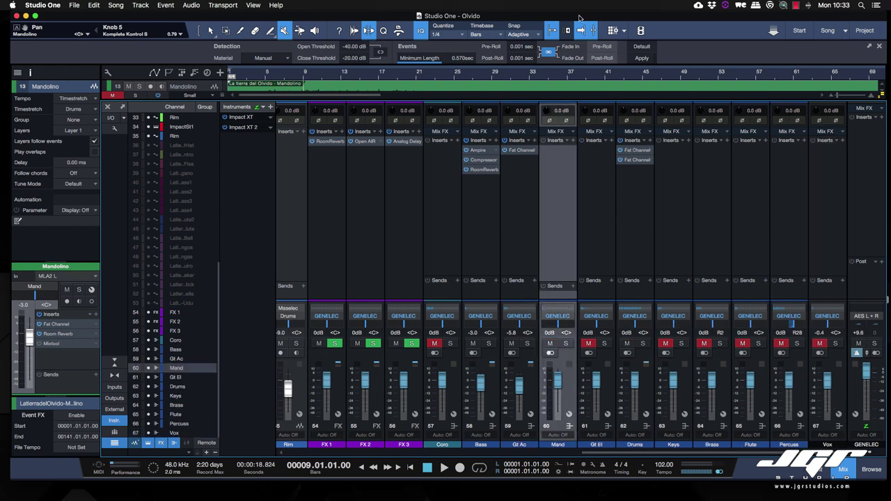
{"action": "key", "text": "space"}
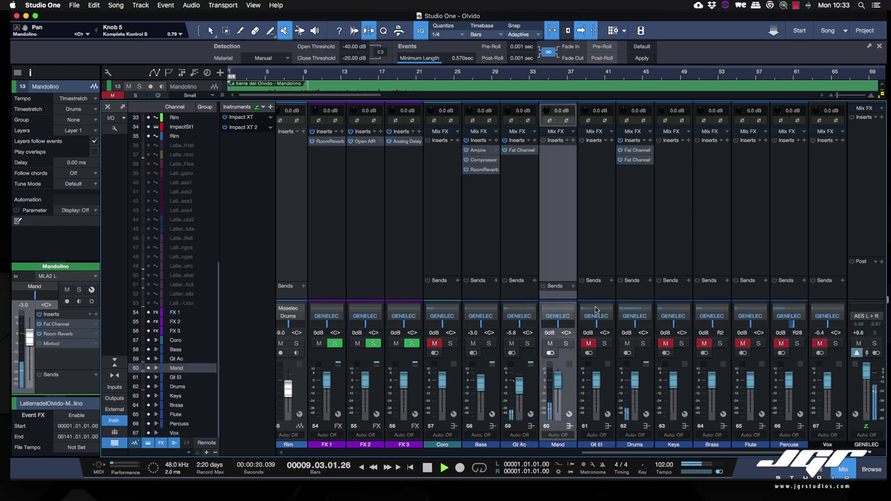
{"action": "left_click_drag", "start_coordinate": [557, 380], "coordinate": [557, 389]}
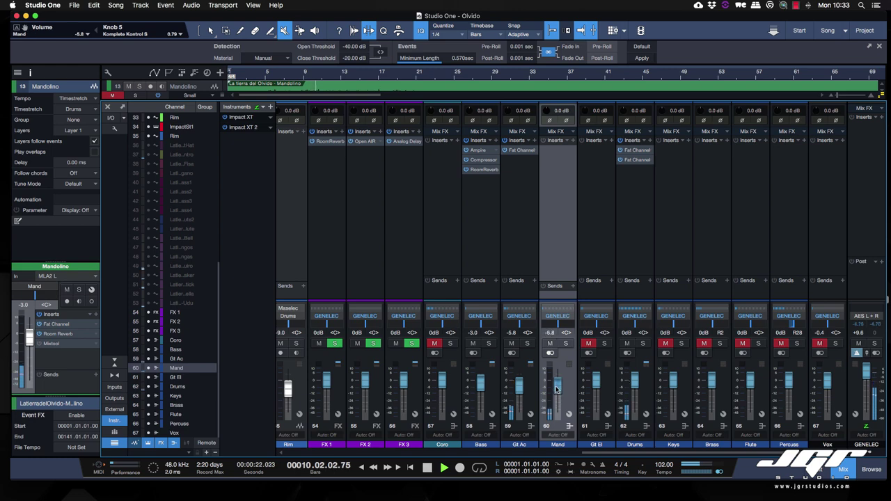
{"action": "left_click", "coordinate": [552, 335]}
{"action": "type", "text": "-6"}
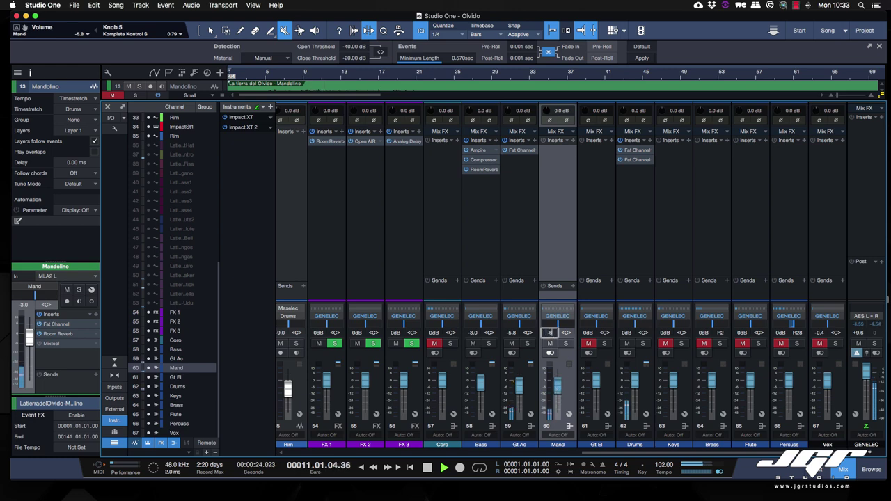
{"action": "key", "text": "Return"}
Step: Compare the main output in mono and stereo while the mix plays
{"action": "left_click", "coordinate": [877, 354]}
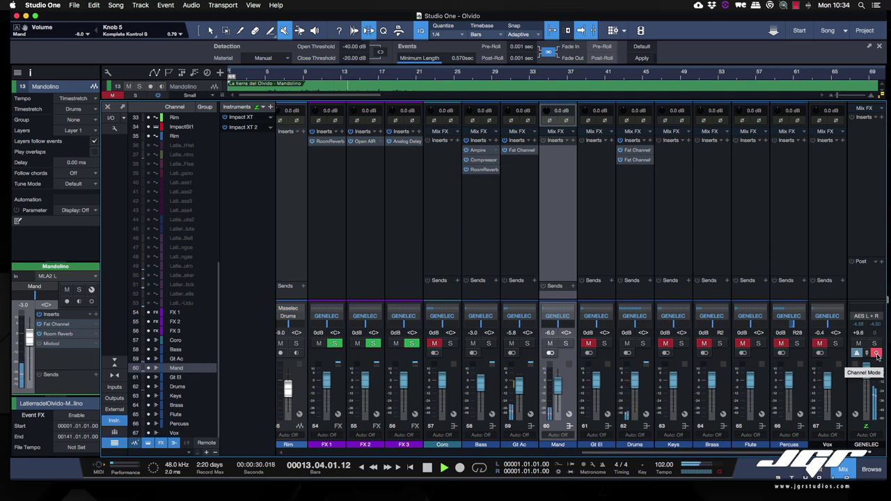
{"action": "left_click", "coordinate": [877, 354]}
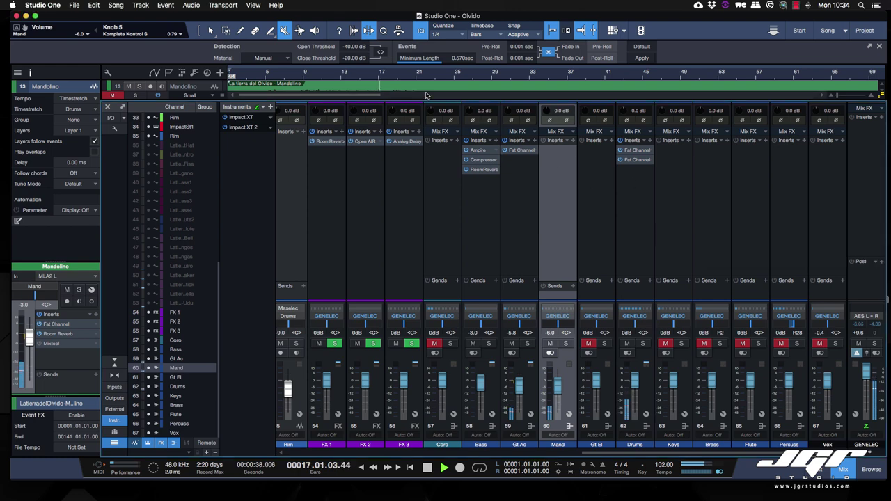
Step: Enlarge the arrangement area above the mixer and unmute the Chitarra Acustica Frase track
{"action": "left_click_drag", "start_coordinate": [426, 95], "coordinate": [436, 208]}
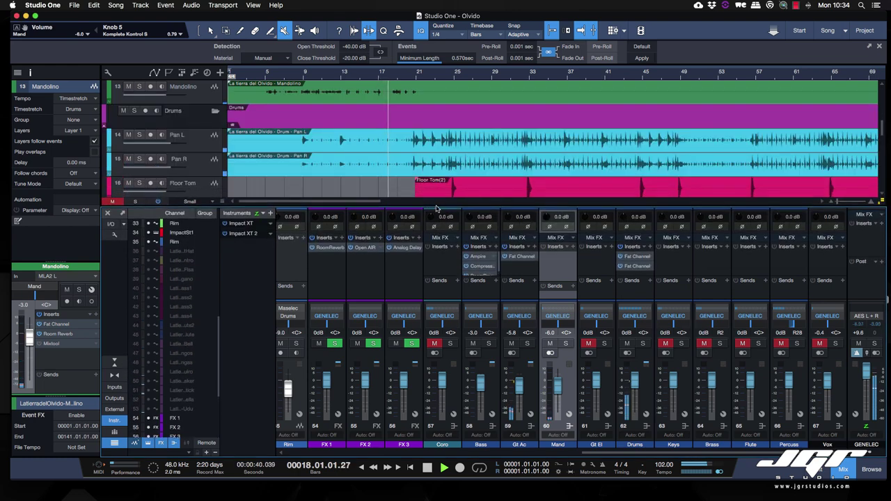
{"action": "scroll", "coordinate": [408, 130], "scroll_direction": "up", "scroll_amount": 5}
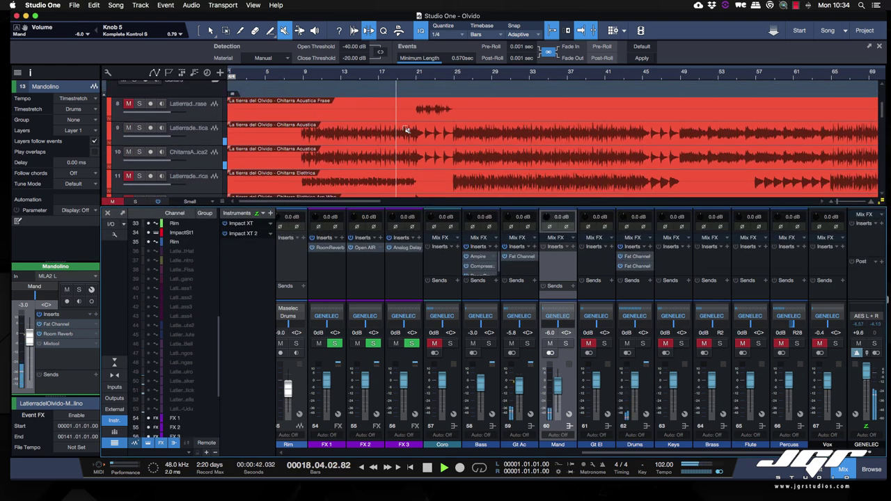
{"action": "scroll", "coordinate": [407, 130], "scroll_direction": "up", "scroll_amount": 1}
{"action": "left_click", "coordinate": [196, 122]}
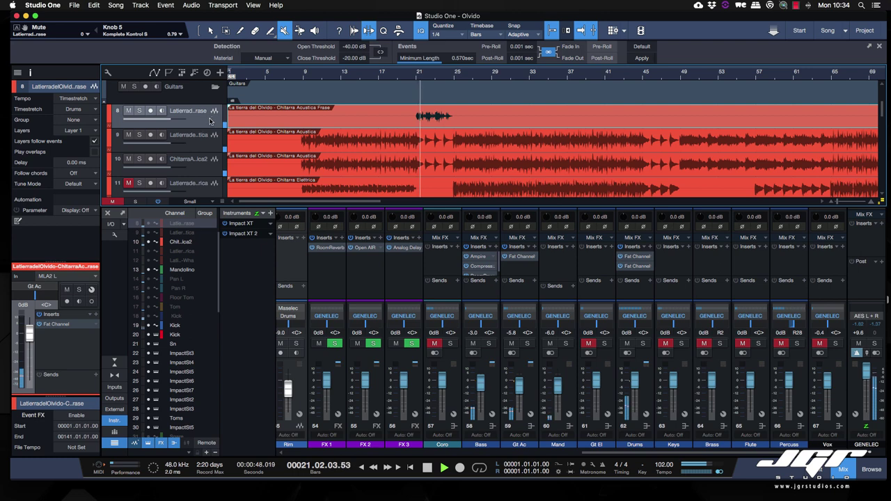
{"action": "scroll", "coordinate": [208, 121], "scroll_direction": "up", "scroll_amount": 1}
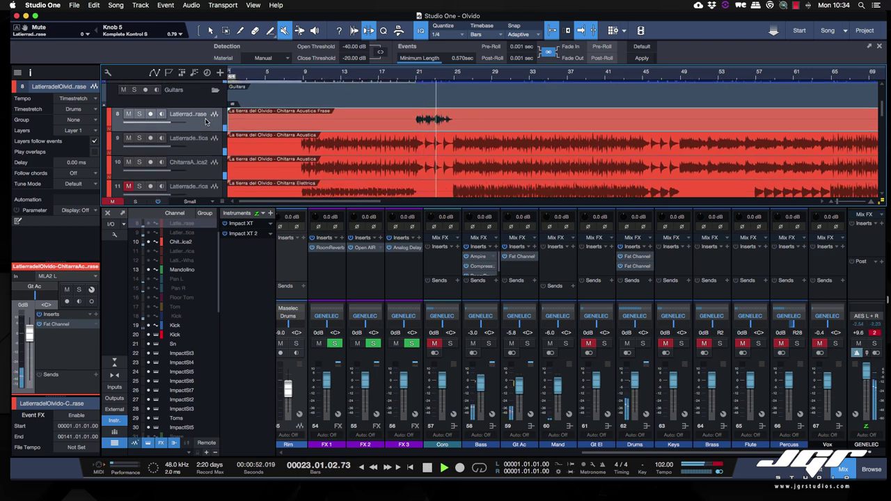
Step: Enable the acoustic phrase's Fat Channel equalizer with about -11.9 dB at 198 Hz, -1.27 dB at 1 kHz and 1.08 dB at 5.10 kHz
{"action": "double_click", "coordinate": [60, 325]}
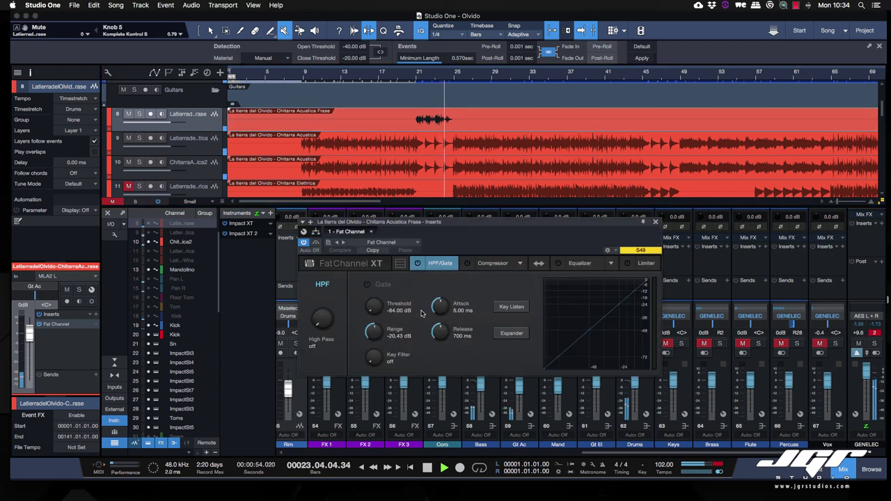
{"action": "left_click", "coordinate": [400, 263]}
{"action": "left_click_drag", "start_coordinate": [454, 222], "coordinate": [481, 106]}
{"action": "left_click", "coordinate": [409, 457]}
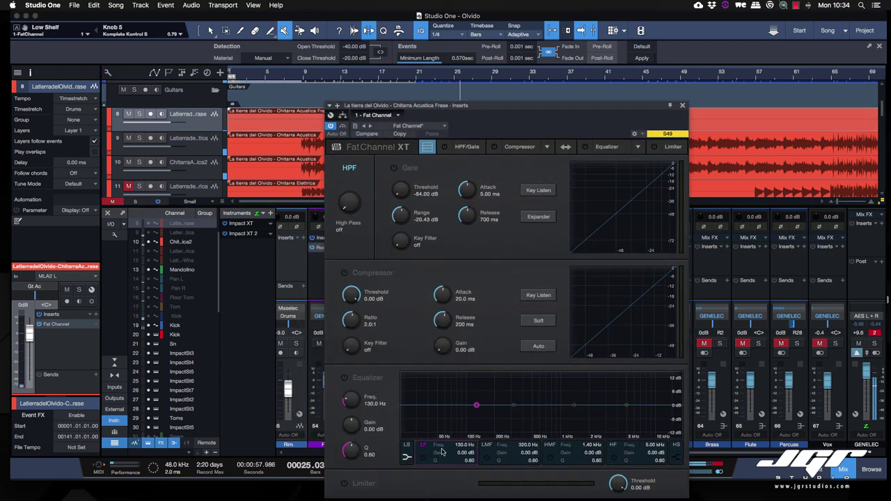
{"action": "left_click_drag", "start_coordinate": [476, 406], "coordinate": [493, 434]}
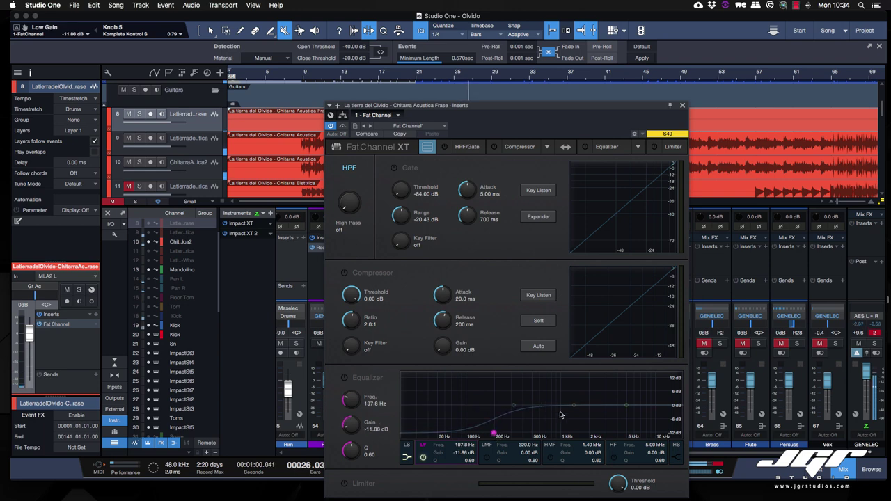
{"action": "left_click_drag", "start_coordinate": [574, 406], "coordinate": [560, 408]}
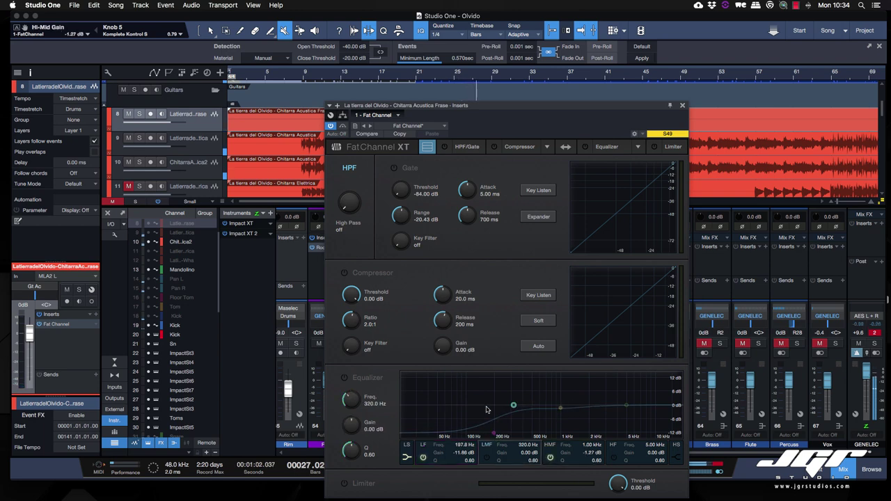
{"action": "left_click", "coordinate": [344, 377]}
{"action": "left_click_drag", "start_coordinate": [627, 406], "coordinate": [627, 403]}
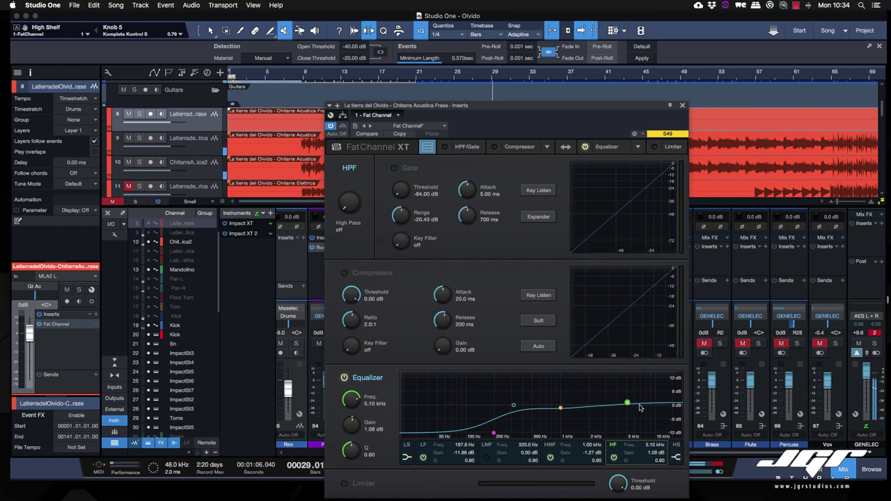
Step: Enable the Fat Channel compressor with a threshold of -29.40 dB and replay the phrase from bar 21
{"action": "left_click", "coordinate": [347, 274]}
{"action": "left_click_drag", "start_coordinate": [351, 295], "coordinate": [361, 298]}
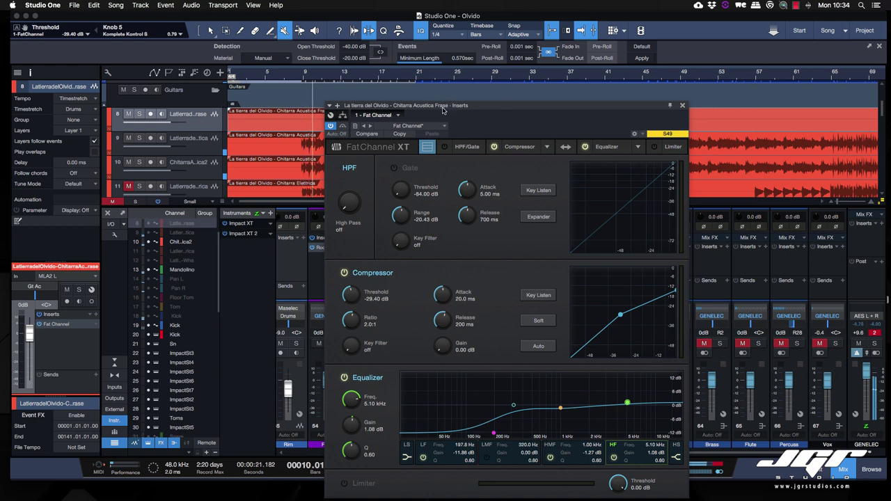
{"action": "left_click_drag", "start_coordinate": [445, 105], "coordinate": [568, 147]}
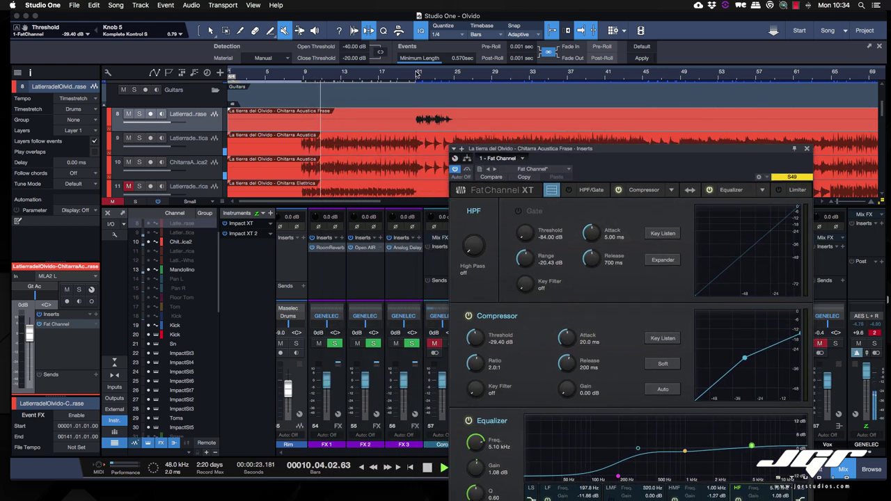
{"action": "left_click", "coordinate": [417, 72]}
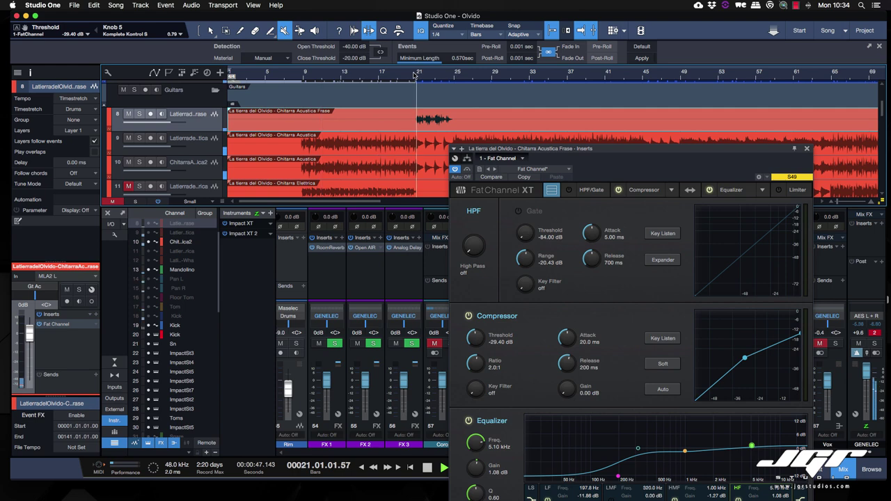
Step: Switch the compressor off, set its gain to 1.26 dB, and close the Fat Channel window
{"action": "left_click", "coordinate": [475, 318]}
{"action": "left_click_drag", "start_coordinate": [566, 390], "coordinate": [568, 370]}
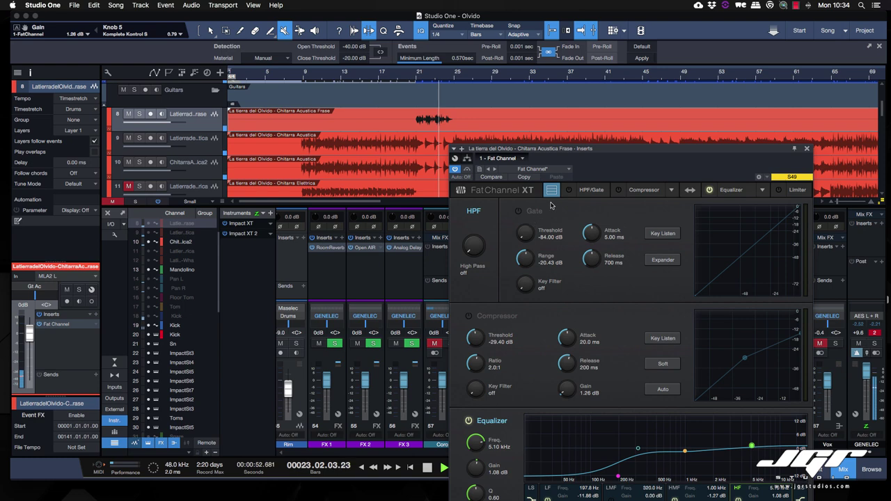
{"action": "left_click", "coordinate": [807, 149]}
Step: Set the acoustic phrase channel's input gain to 9 dB and pan to R21, and pan the Mandolino channel to L24
{"action": "scroll", "coordinate": [405, 298], "scroll_direction": "left", "scroll_amount": 15}
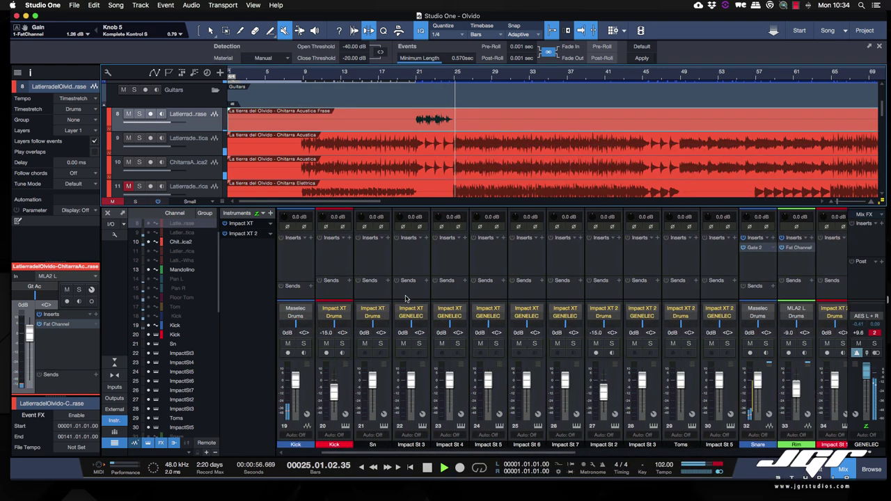
{"action": "key", "text": "space"}
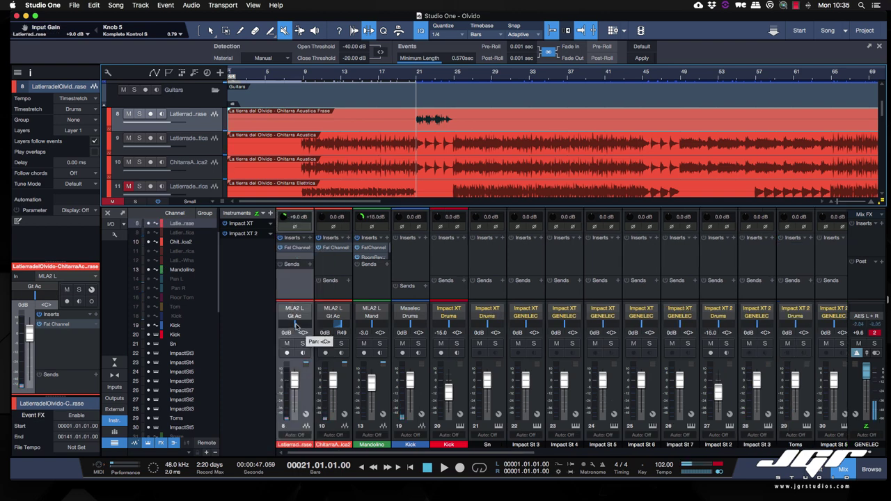
{"action": "left_click_drag", "start_coordinate": [295, 325], "coordinate": [299, 326]}
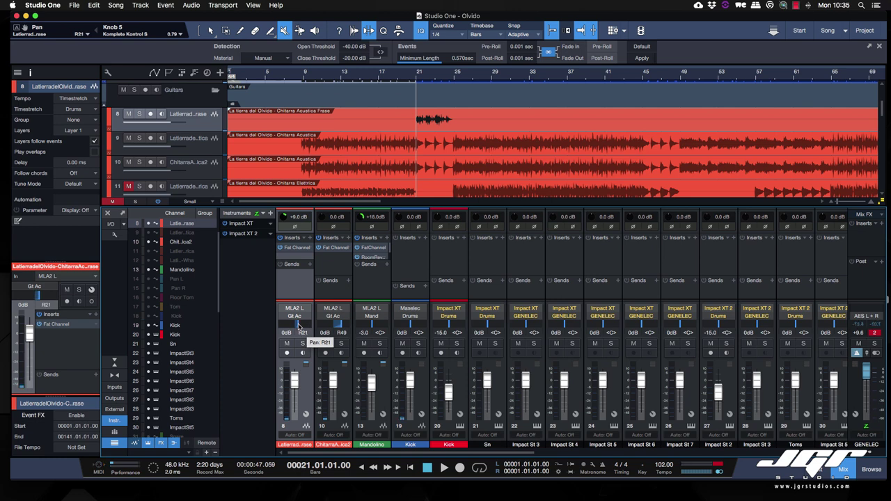
{"action": "left_click_drag", "start_coordinate": [371, 326], "coordinate": [367, 328]}
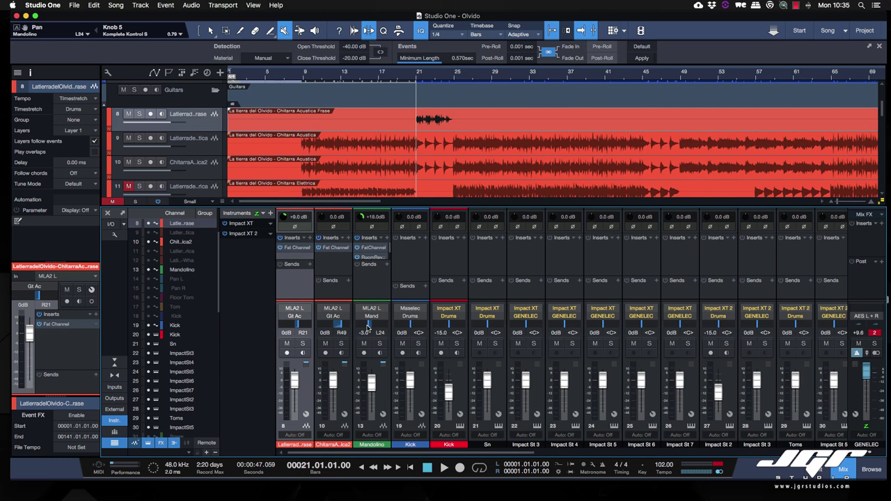
Step: Try -6 dB on the acoustic phrase channel's volume during playback, and settle on -3 dB
{"action": "key", "text": "space"}
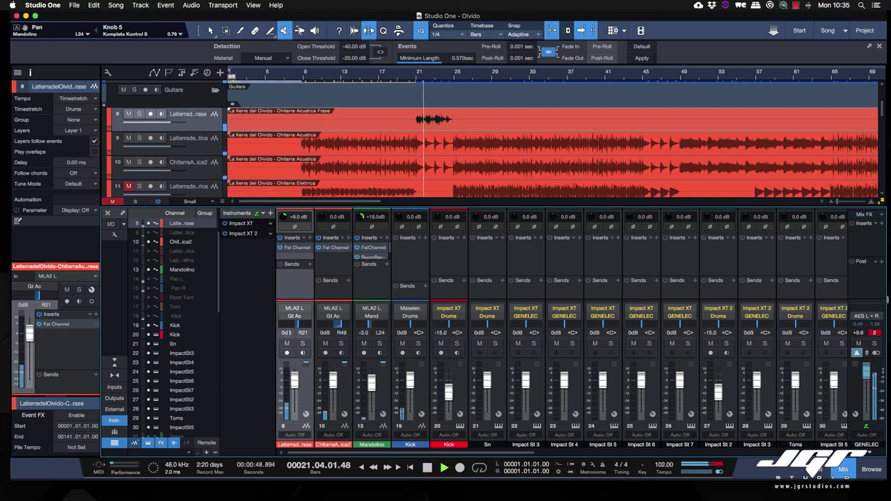
{"action": "left_click", "coordinate": [288, 332]}
{"action": "type", "text": "-6"}
{"action": "key", "text": "Return"}
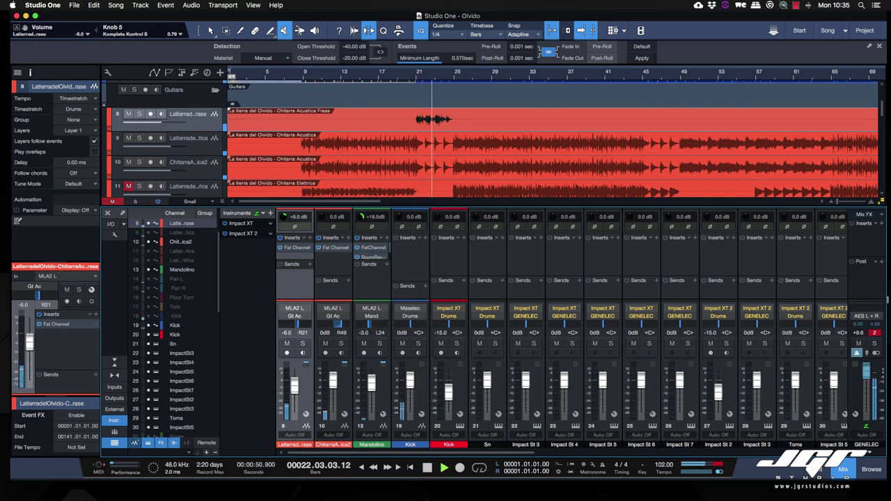
{"action": "left_click", "coordinate": [289, 333]}
{"action": "type", "text": "-3"}
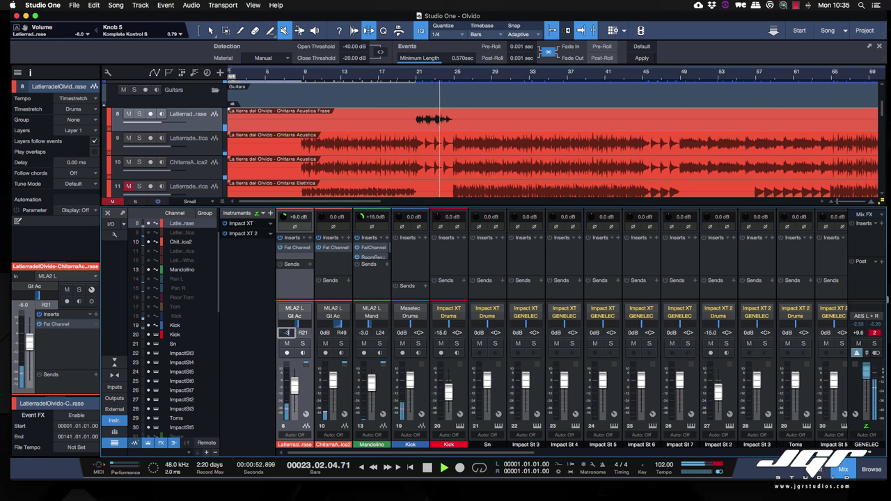
{"action": "key", "text": "Return"}
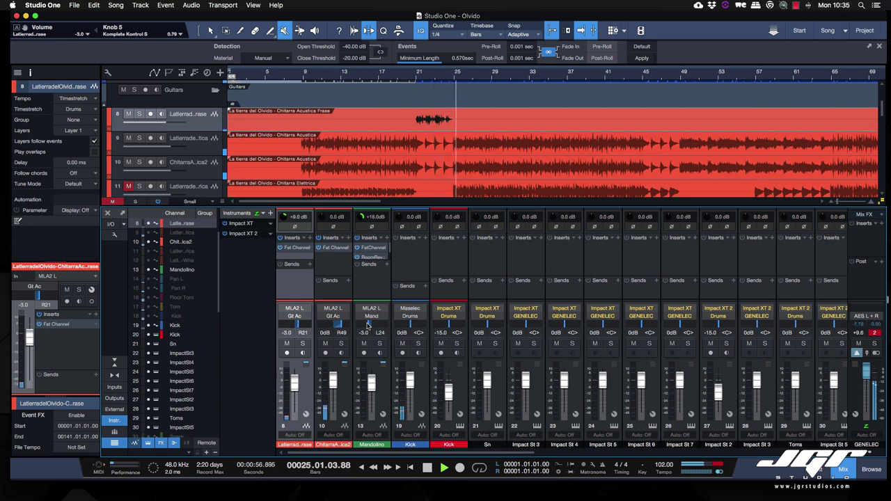
Step: Rename the acoustic phrase channel as Chitarra Acustica Frase, checking the naming of the neighbouring Chitarra Acustica 2 channel
{"action": "double_click", "coordinate": [296, 445]}
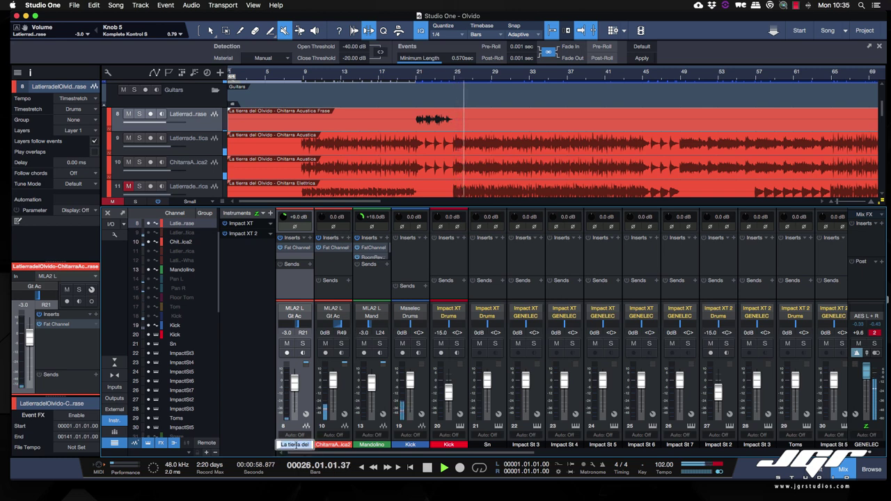
{"action": "type", "text": "Olvido -"}
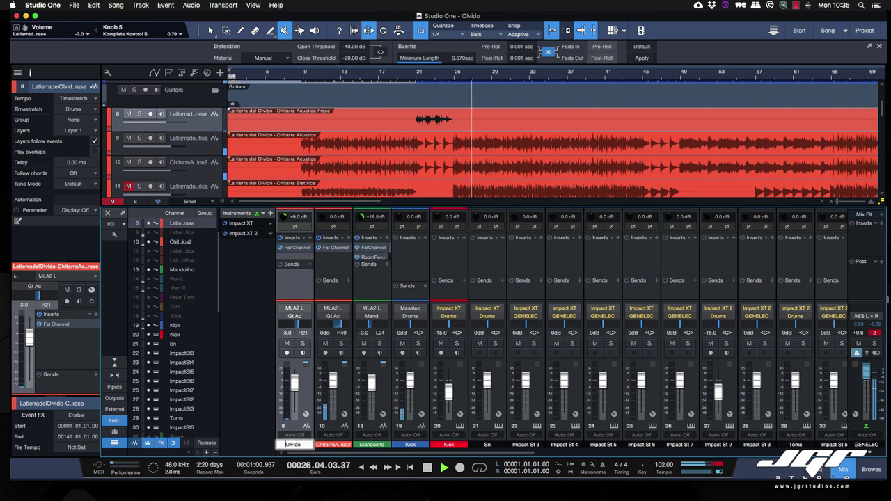
{"action": "key", "text": "Return"}
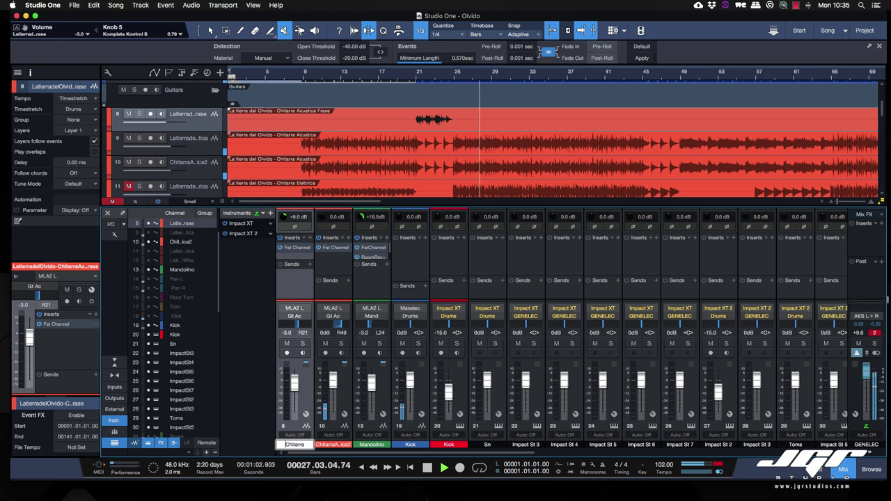
{"action": "left_click", "coordinate": [335, 446]}
{"action": "double_click", "coordinate": [334, 446]}
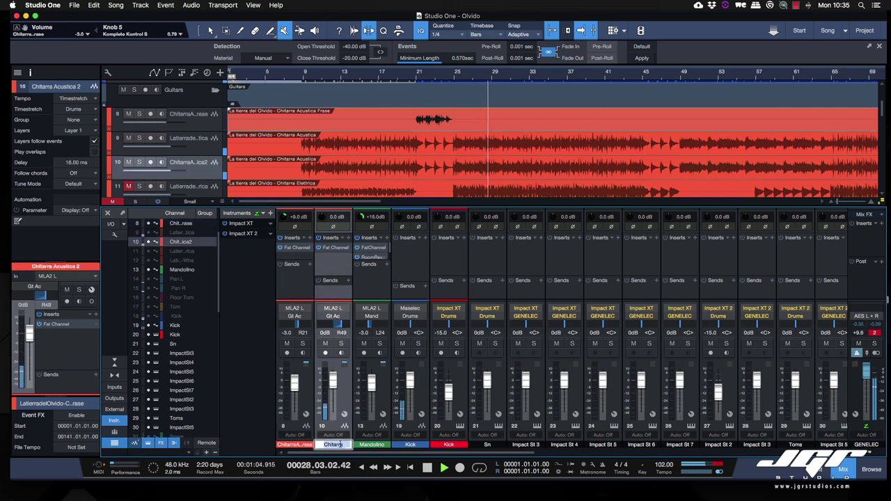
{"action": "left_click", "coordinate": [304, 446]}
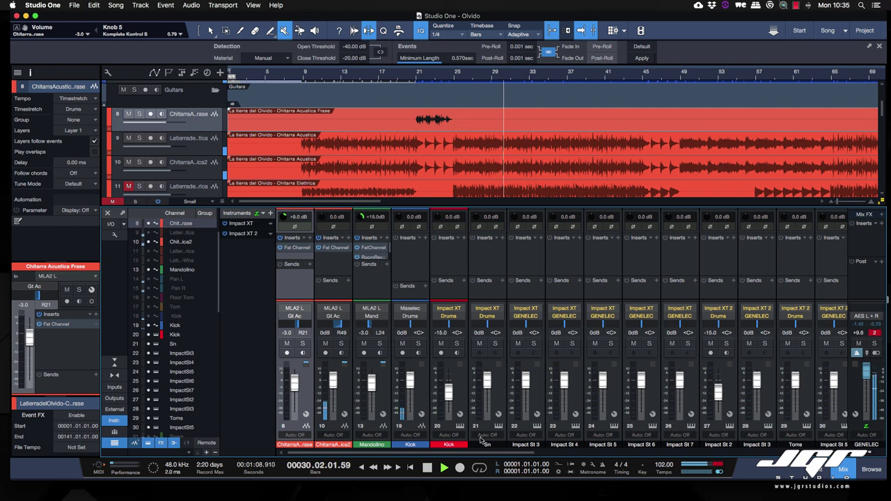
Step: Shorten two guitar track names, renaming track 11 as Elettrica and track 10 as Acustica 2
{"action": "scroll", "coordinate": [680, 300], "scroll_direction": "right", "scroll_amount": 10}
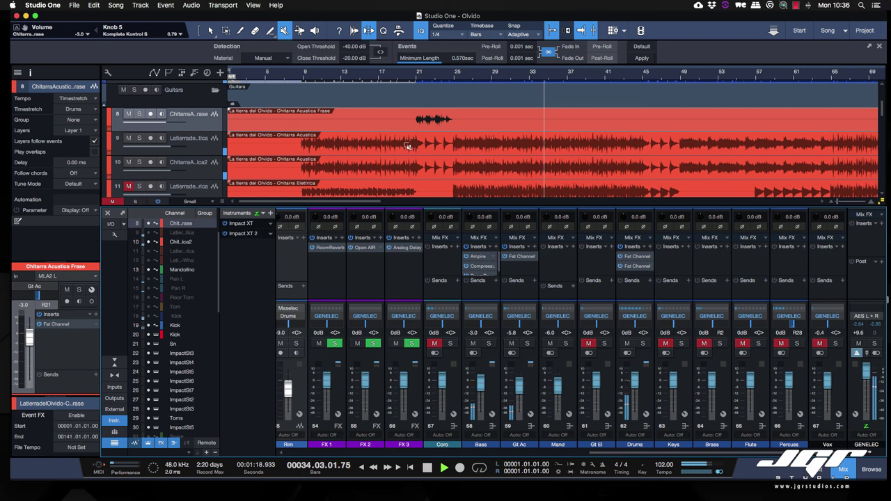
{"action": "scroll", "coordinate": [408, 146], "scroll_direction": "down", "scroll_amount": 2}
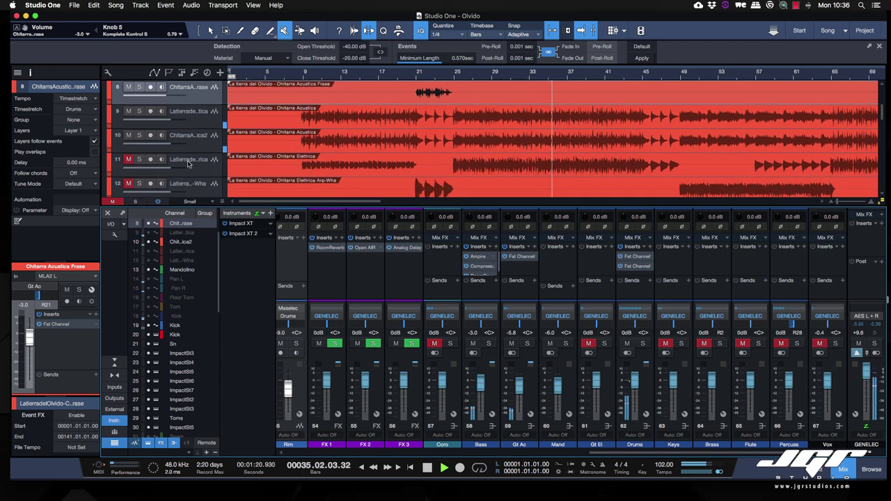
{"action": "double_click", "coordinate": [188, 161]}
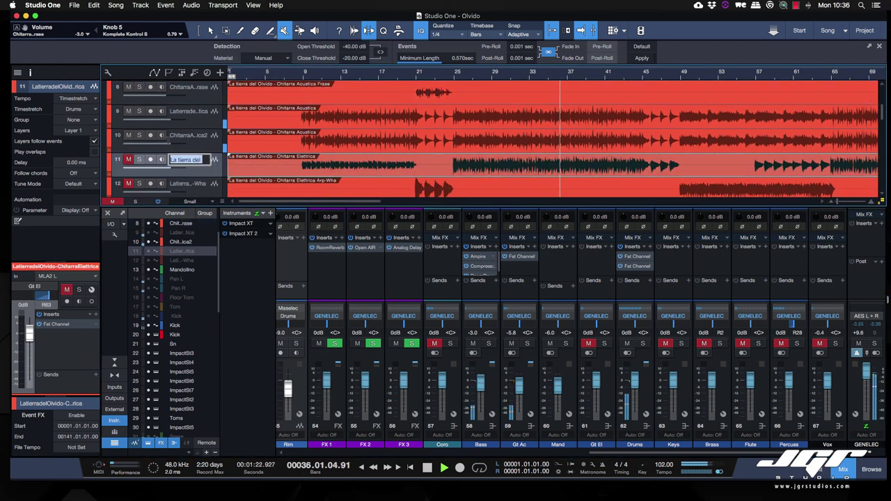
{"action": "left_click_drag", "start_coordinate": [200, 156], "coordinate": [128, 108]}
{"action": "key", "text": "BackSpace"}
{"action": "double_click", "coordinate": [194, 138]}
{"action": "key", "text": "BackSpace"}
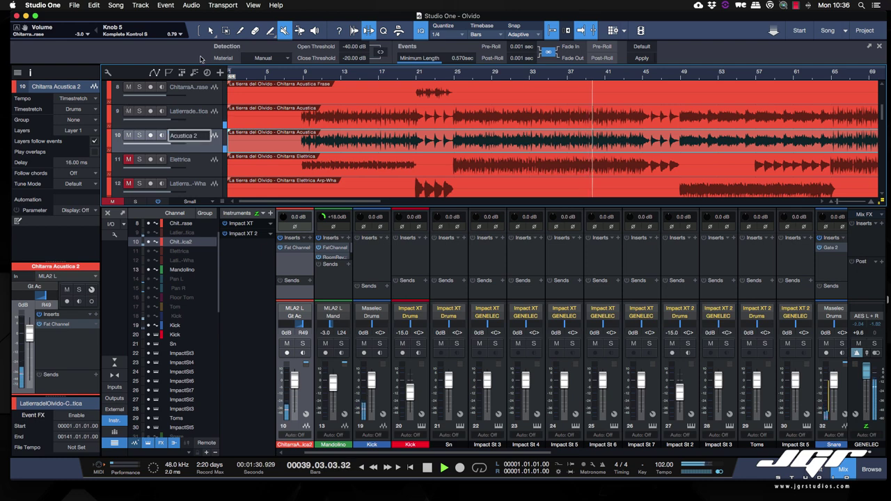
Step: Remove the song title prefix from track 9's name, leaving Chitarra Acustica
{"action": "double_click", "coordinate": [195, 111]}
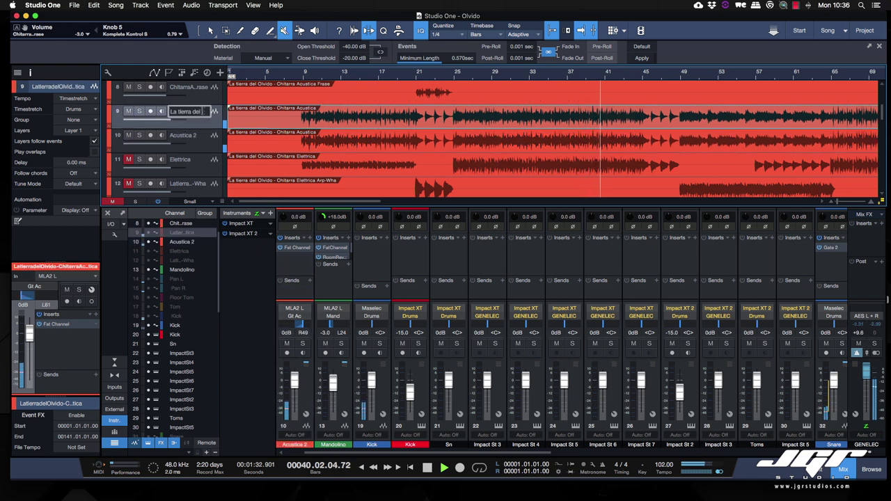
{"action": "left_click_drag", "start_coordinate": [204, 112], "coordinate": [151, 88]}
{"action": "key", "text": "BackSpace"}
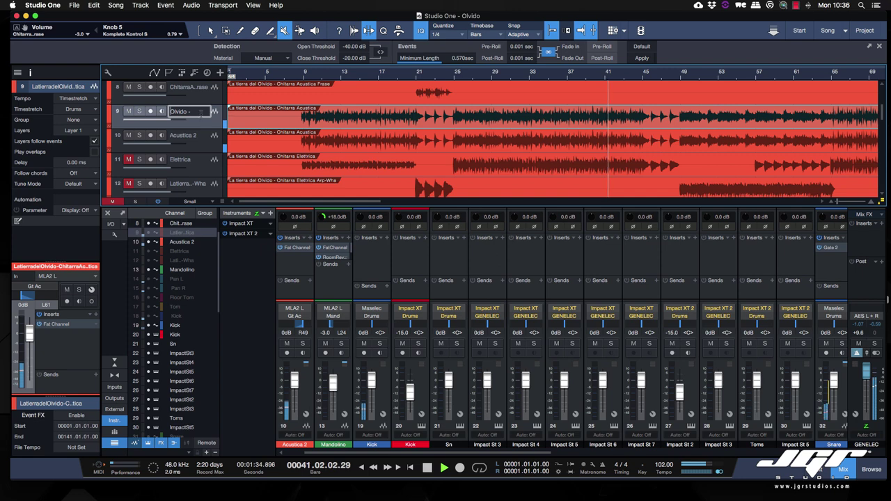
{"action": "left_click_drag", "start_coordinate": [202, 113], "coordinate": [96, 105]}
{"action": "key", "text": "BackSpace"}
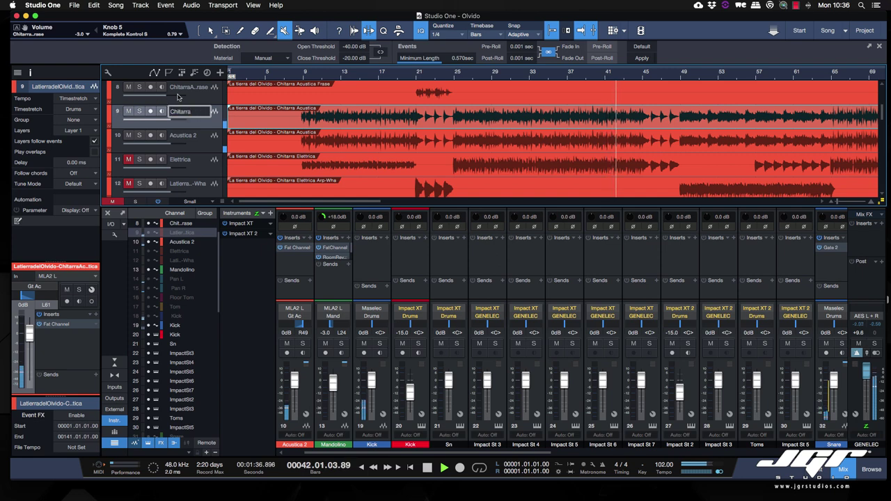
Step: Rename track 8, the acoustic phrase track, as Acustica Frase
{"action": "double_click", "coordinate": [188, 89]}
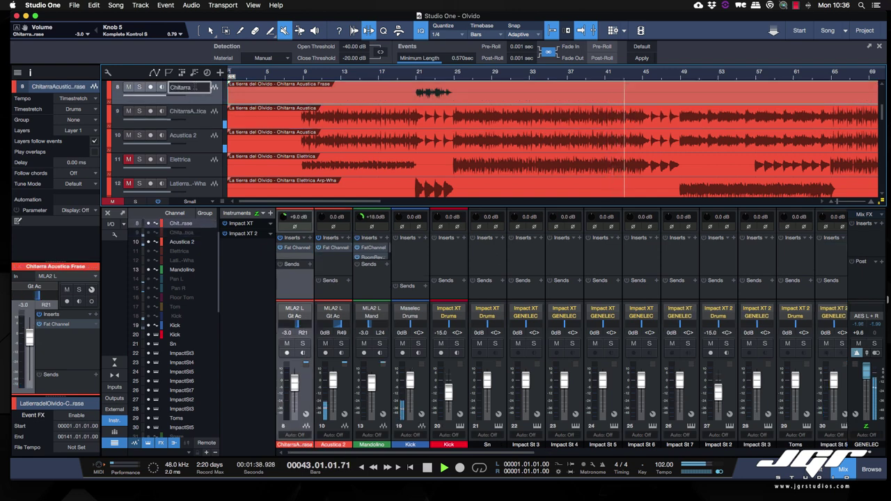
{"action": "left_click_drag", "start_coordinate": [193, 87], "coordinate": [78, 61]}
{"action": "key", "text": "BackSpace"}
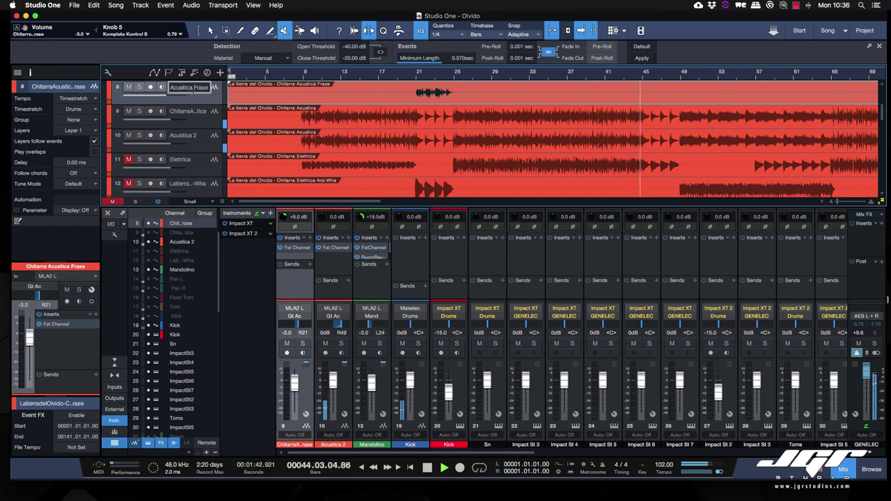
{"action": "left_click", "coordinate": [195, 171]}
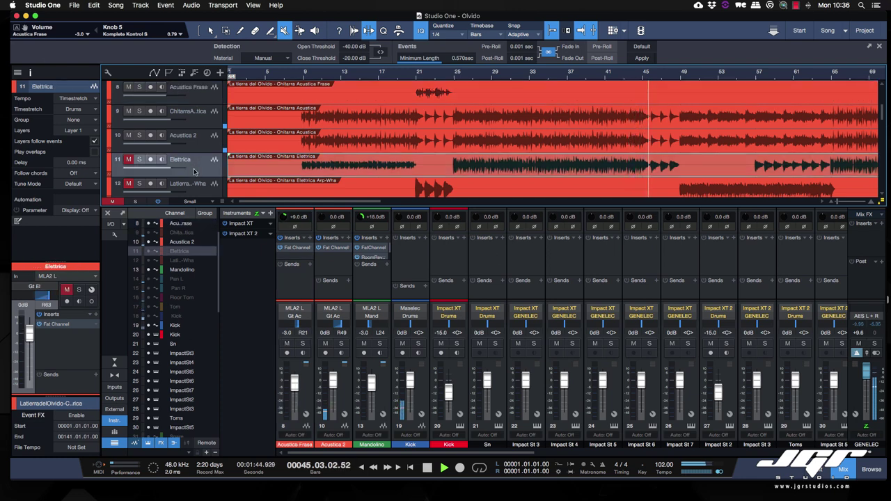
Step: Rename track 12, the wah electric guitar, as Elettrica Arp-Wha by removing the song title and Chitarra prefix
{"action": "double_click", "coordinate": [196, 184]}
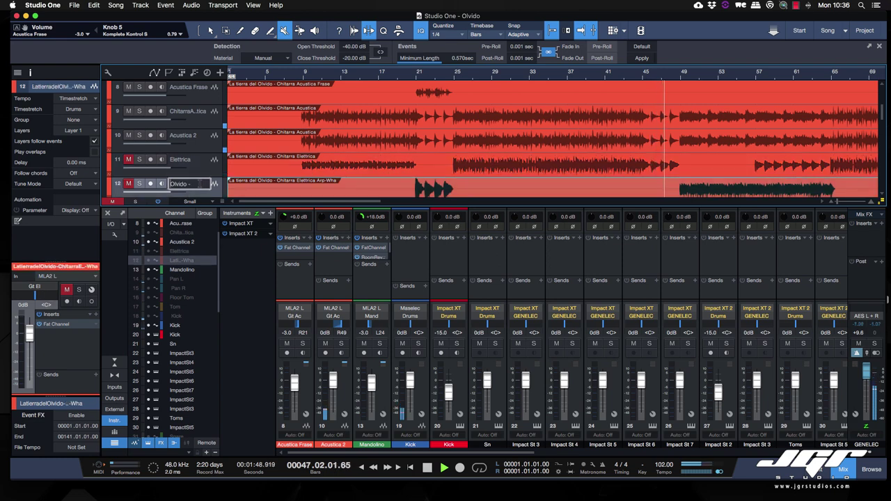
{"action": "type", "text": "Chitarra"}
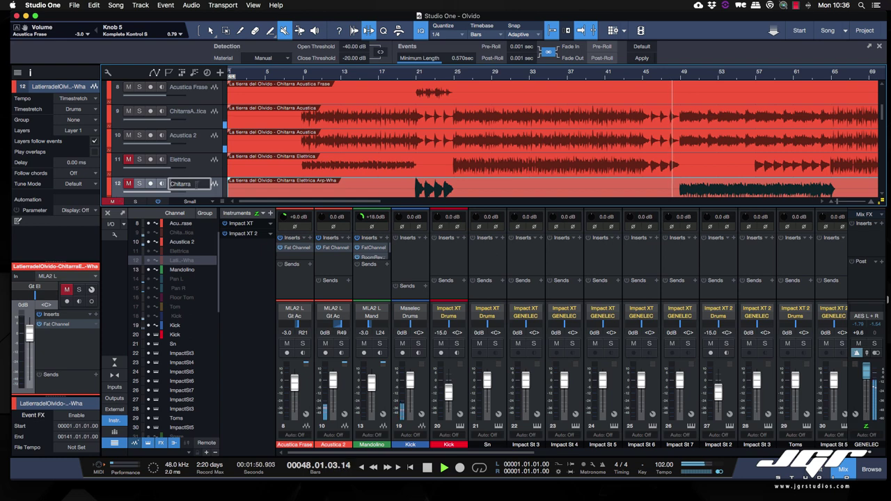
{"action": "left_click_drag", "start_coordinate": [198, 185], "coordinate": [83, 182]}
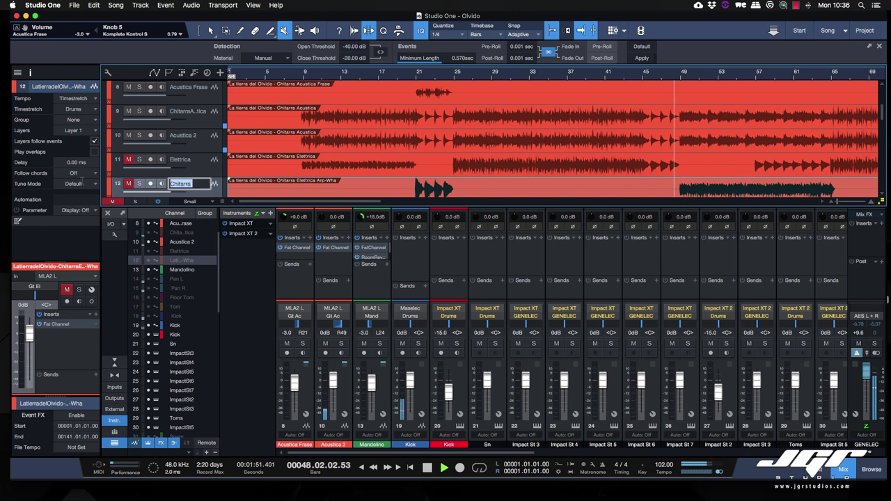
{"action": "left_click", "coordinate": [198, 165]}
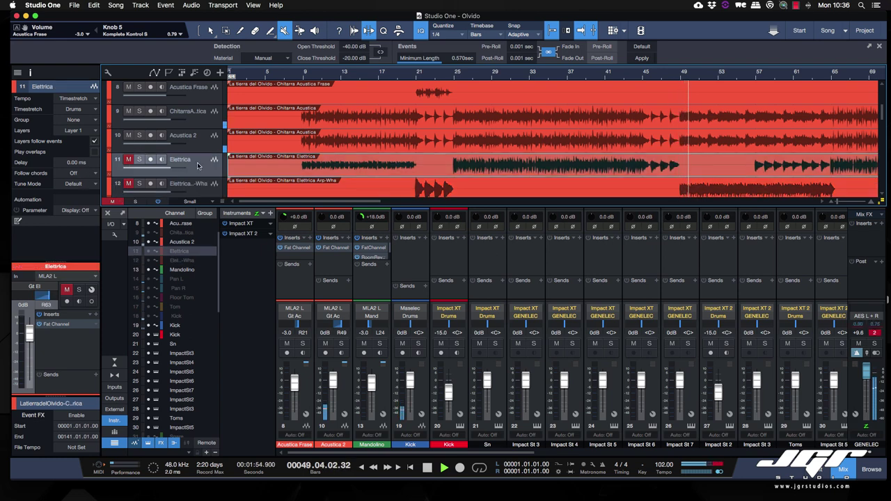
Step: Stop playback, set the playback position to bar 9, and save the song
{"action": "key", "text": "space"}
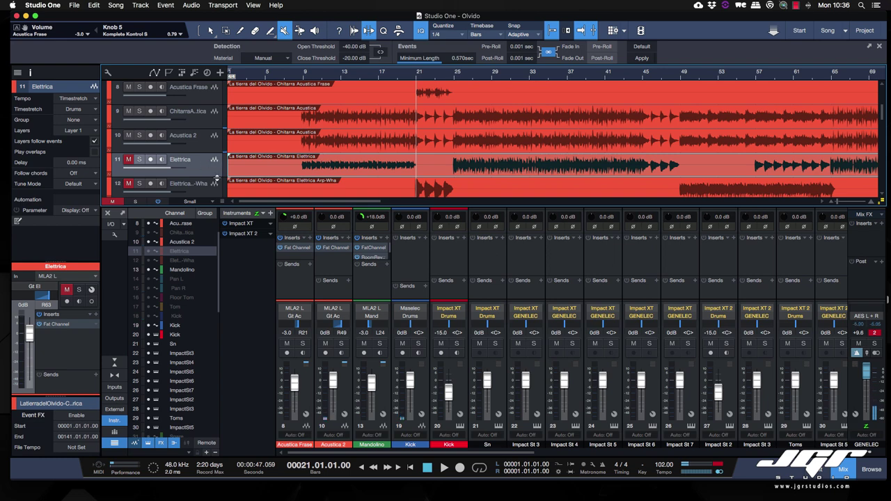
{"action": "left_click", "coordinate": [304, 77]}
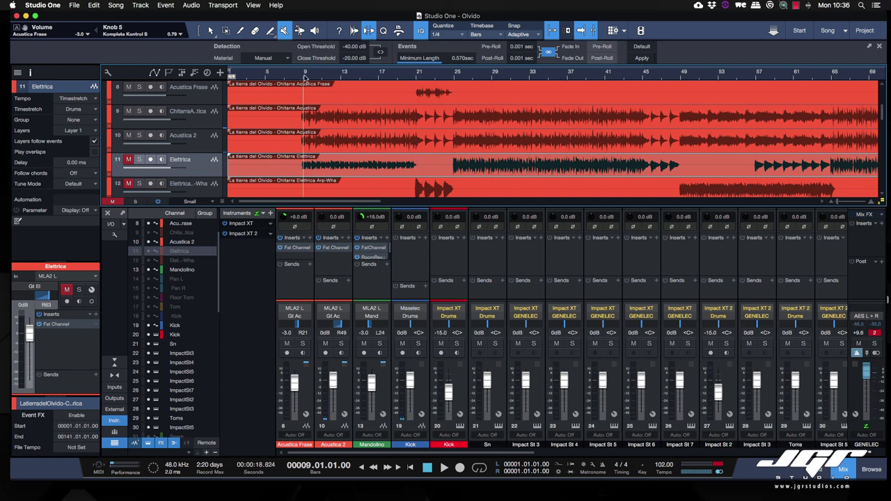
{"action": "key", "text": "super+s"}
Step: Mute the Acustica Frase, Chitarra Acustica and Acustica 2 tracks, and unmute Elettrica, toggling its mute during playback to compare
{"action": "left_click_drag", "start_coordinate": [129, 137], "coordinate": [129, 94]}
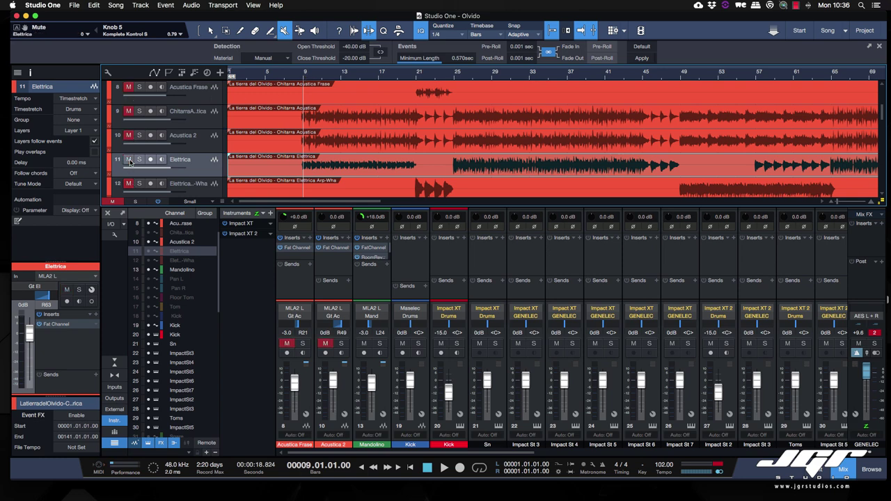
{"action": "key", "text": "space"}
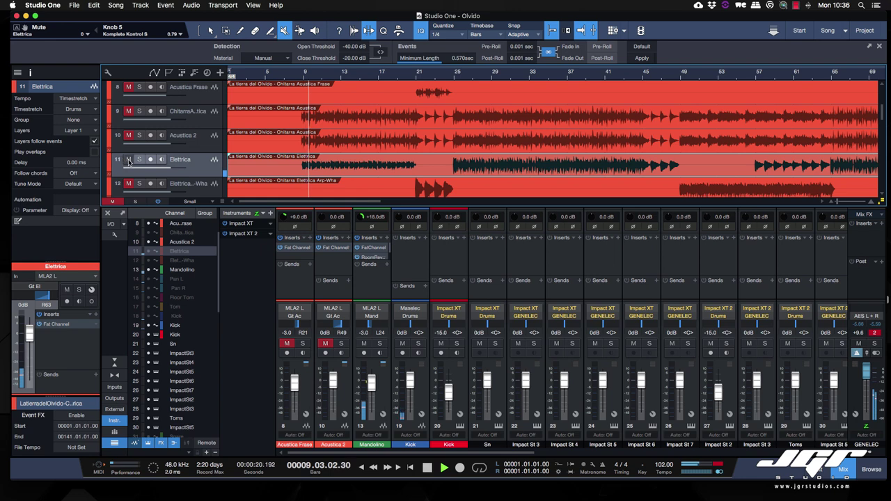
{"action": "left_click", "coordinate": [128, 160]}
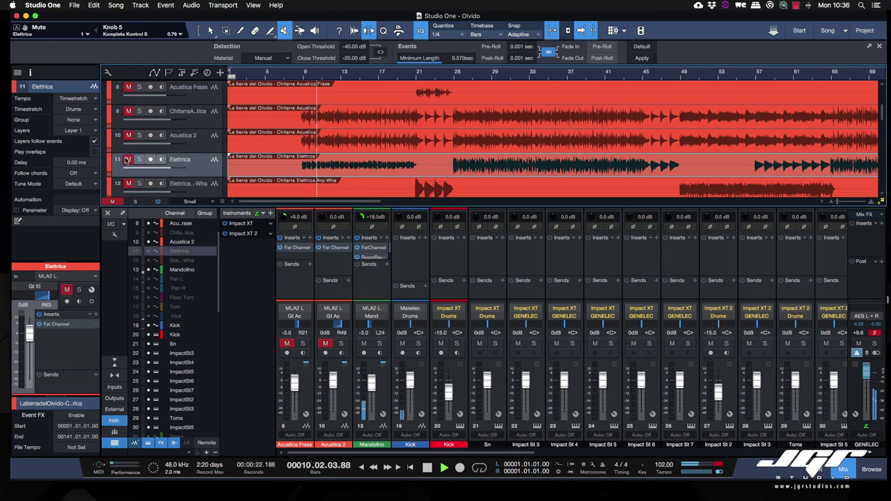
{"action": "left_click", "coordinate": [127, 159]}
Step: Stop playback and unmute the Gt El bus in the mixer
{"action": "scroll", "coordinate": [612, 306], "scroll_direction": "right", "scroll_amount": 10}
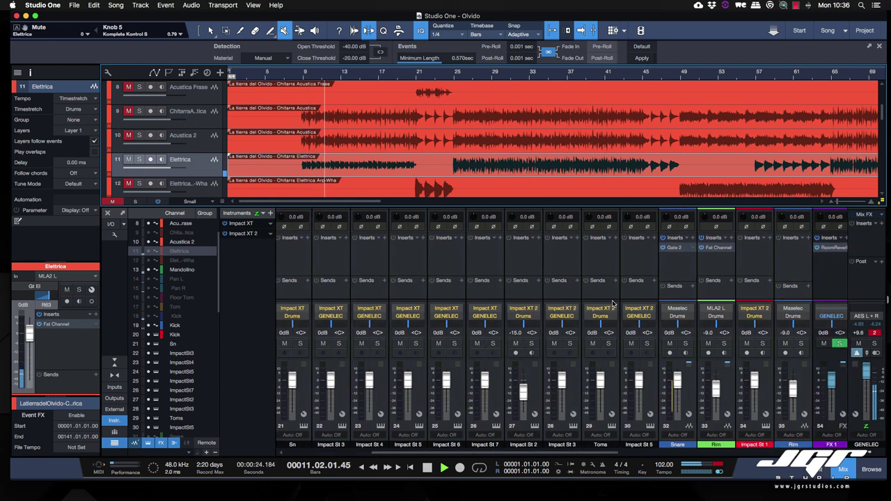
{"action": "scroll", "coordinate": [613, 304], "scroll_direction": "right", "scroll_amount": 4}
{"action": "key", "text": "space"}
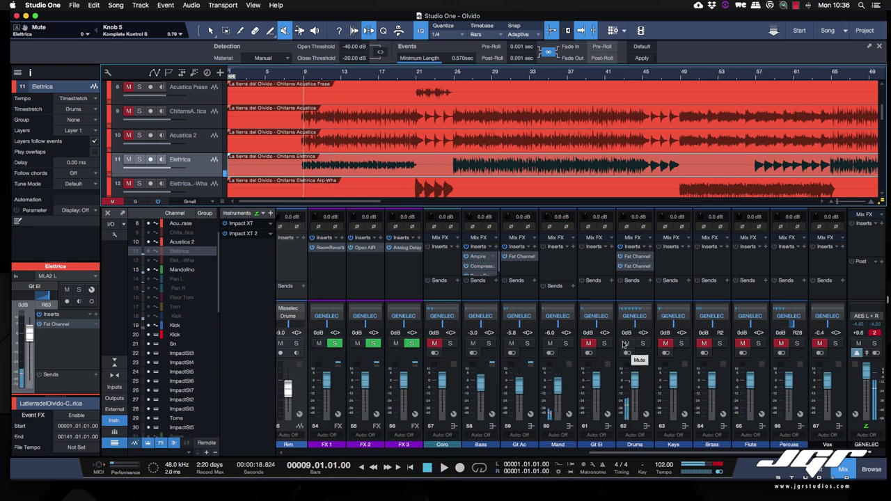
Step: Mute the Mandolino track, play from bar 9, and centre the Elettrica track's pan
{"action": "scroll", "coordinate": [164, 169], "scroll_direction": "down", "scroll_amount": 2}
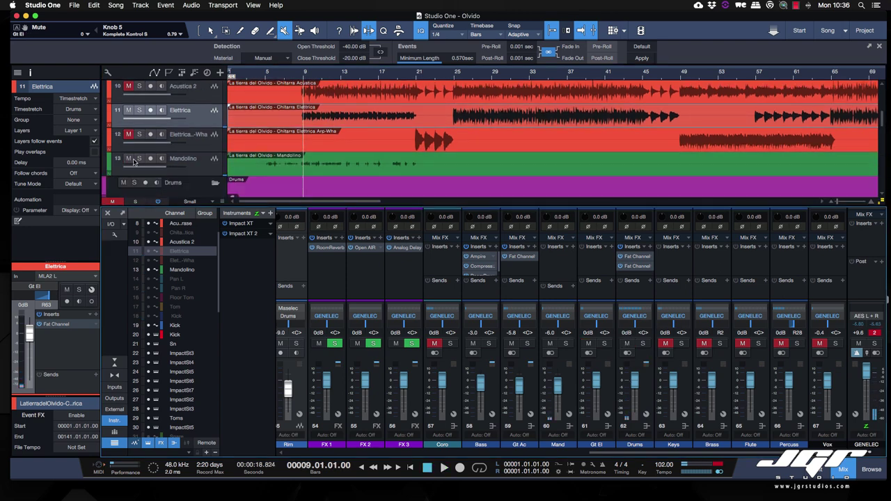
{"action": "left_click", "coordinate": [128, 160]}
{"action": "key", "text": "space"}
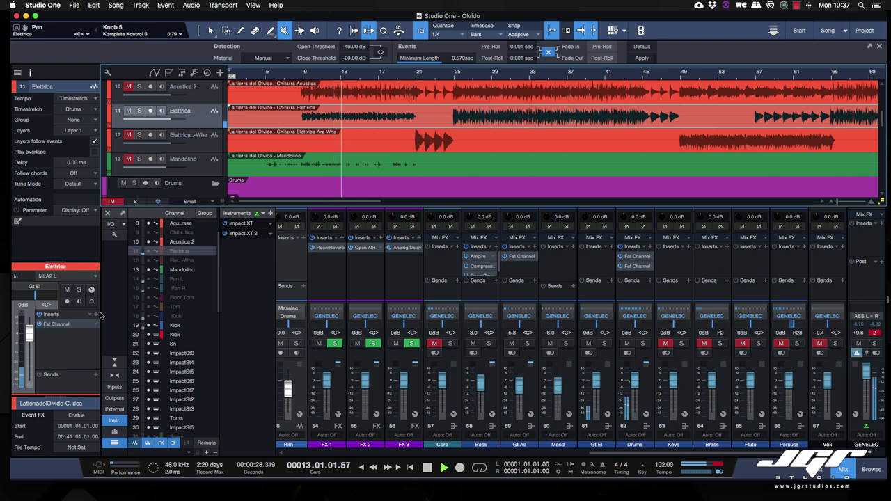
Step: Open Elettrica's Fat Channel with all processing sections shown, move its window so they fit on screen, and stop playback
{"action": "left_click", "coordinate": [55, 325]}
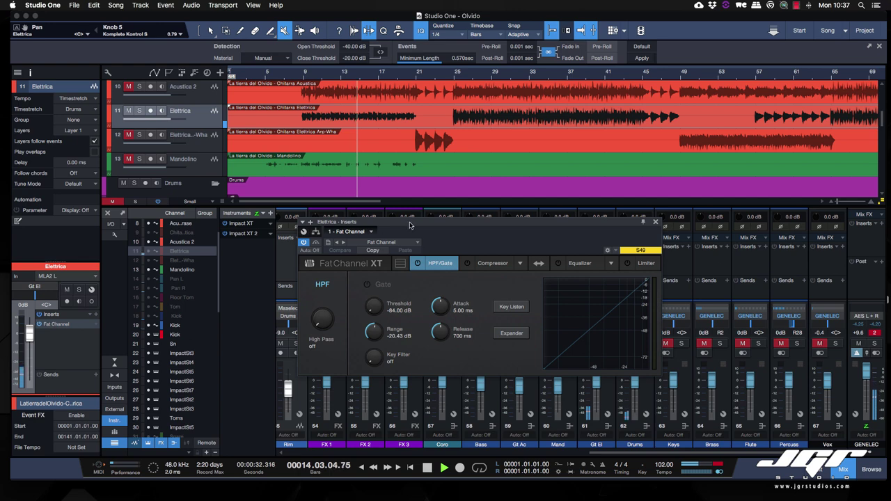
{"action": "left_click_drag", "start_coordinate": [410, 225], "coordinate": [481, 228]}
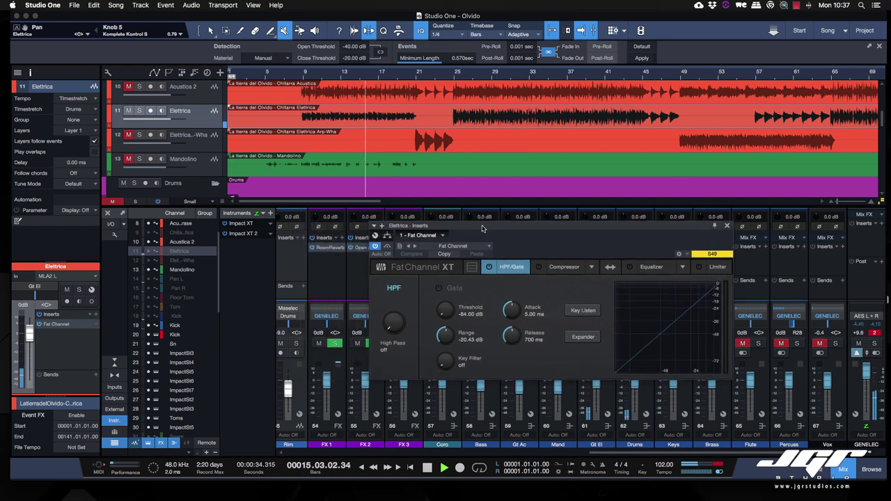
{"action": "left_click", "coordinate": [474, 269]}
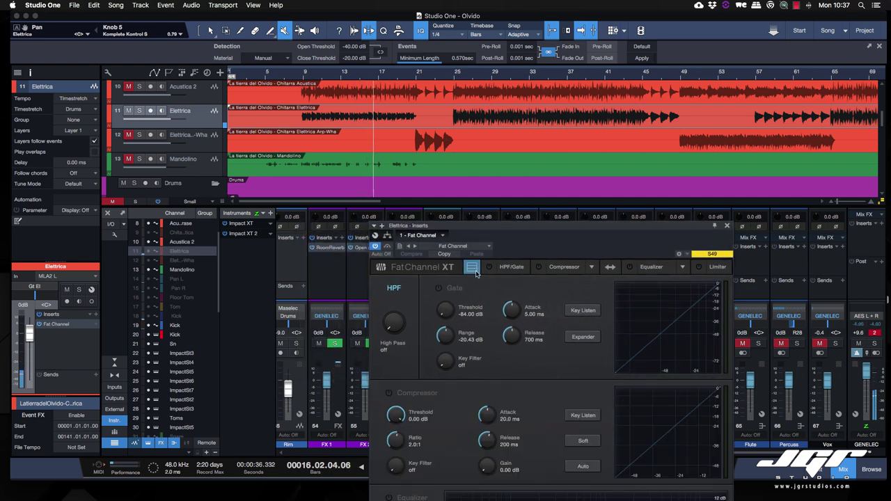
{"action": "left_click_drag", "start_coordinate": [515, 228], "coordinate": [494, 99]}
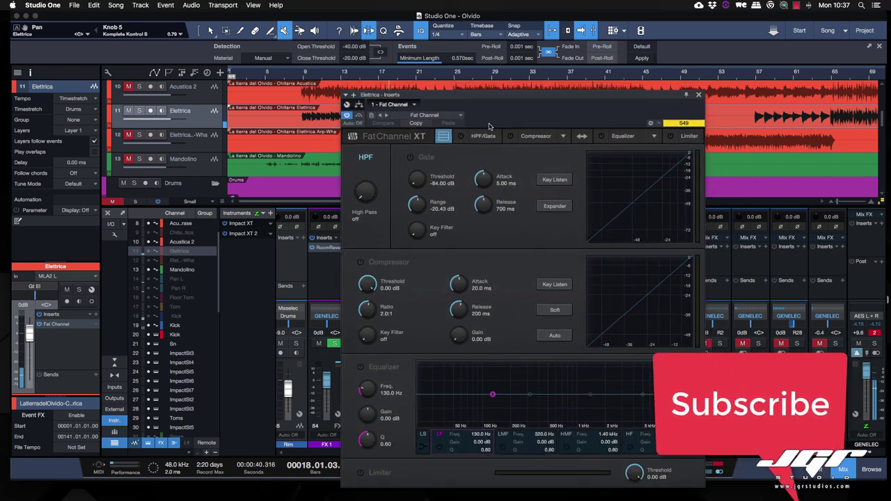
{"action": "key", "text": "space"}
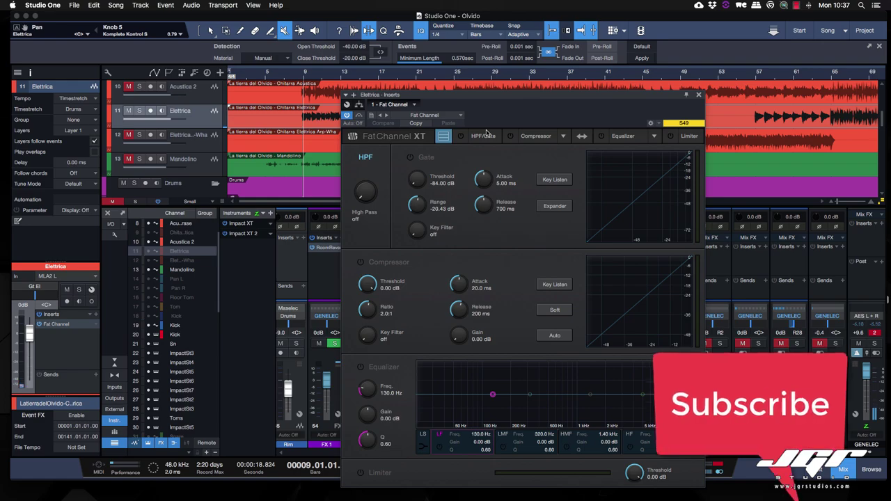